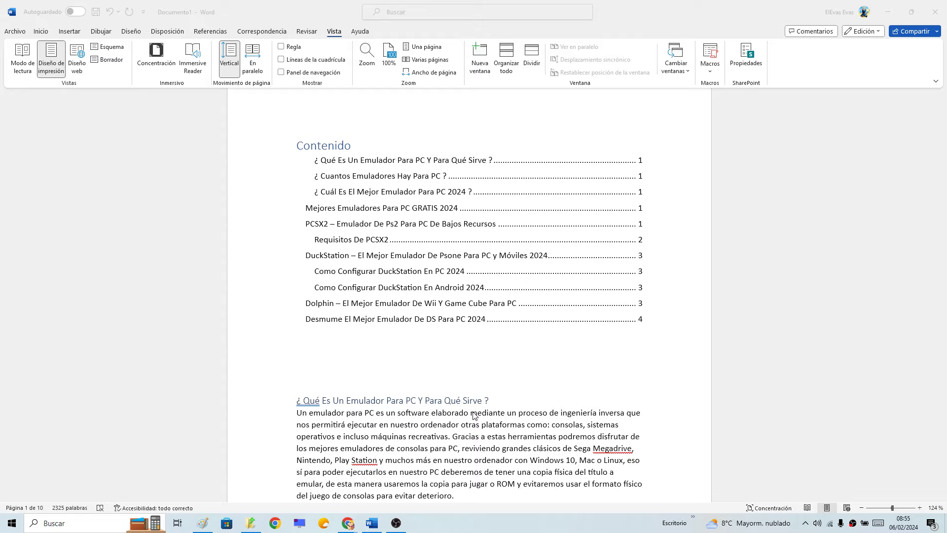
# Step: Inspect the entries of the Word 'Contenido' table of contents and the first section heading
pyautogui.click(319, 161)
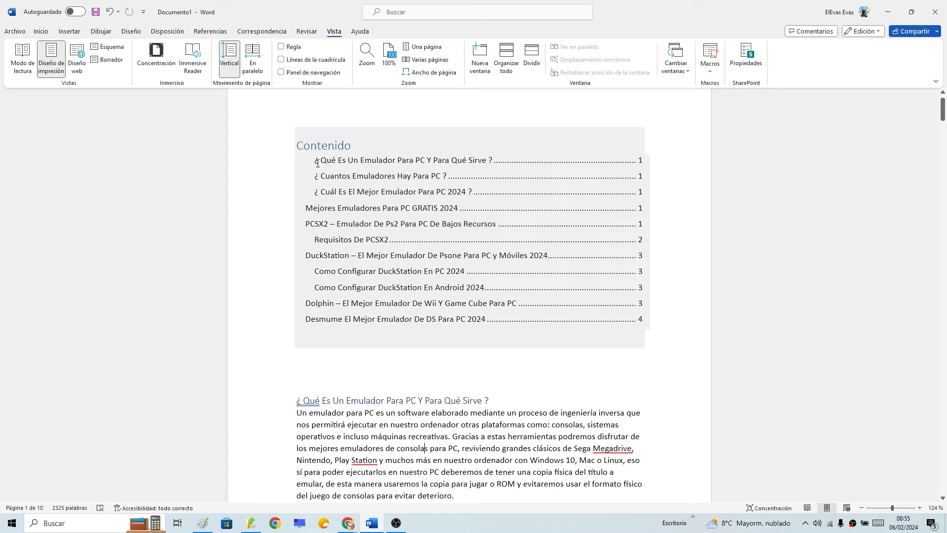
pyautogui.moveTo(313, 160); pyautogui.dragTo(454, 204)
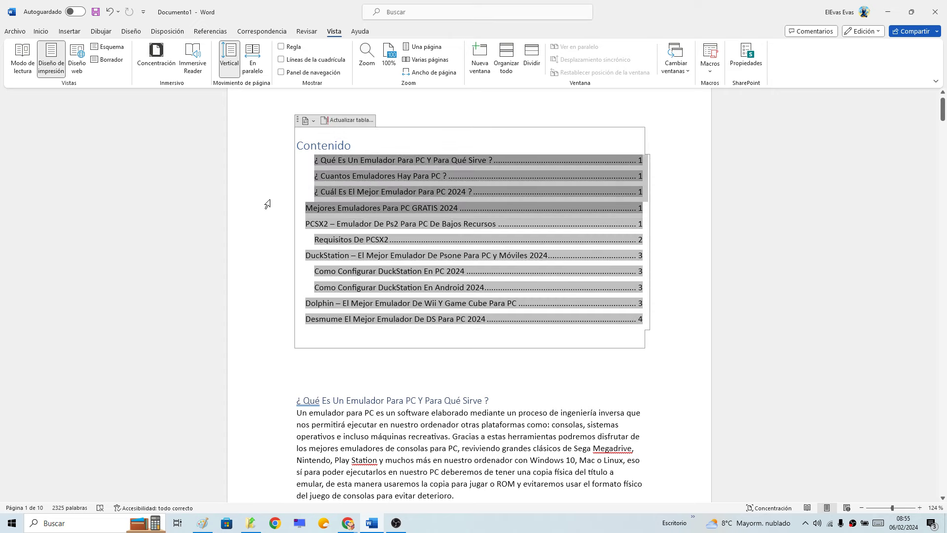
pyautogui.click(262, 195)
pyautogui.click(217, 210)
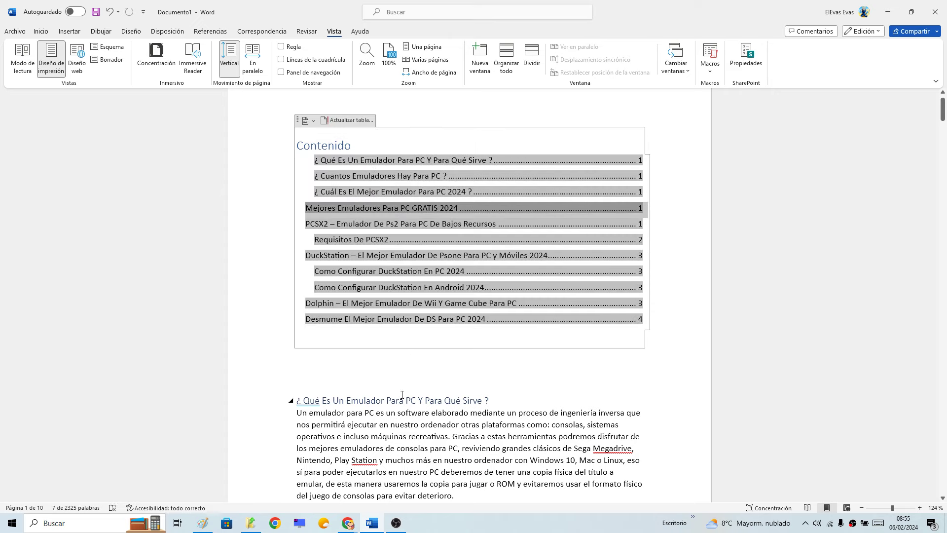
pyautogui.click(443, 423)
pyautogui.moveTo(491, 401); pyautogui.dragTo(295, 401)
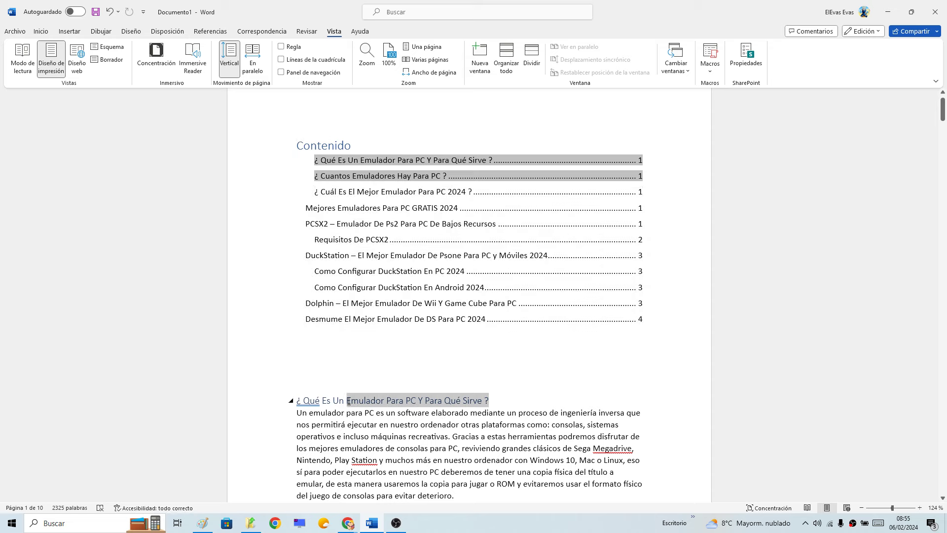
pyautogui.click(430, 423)
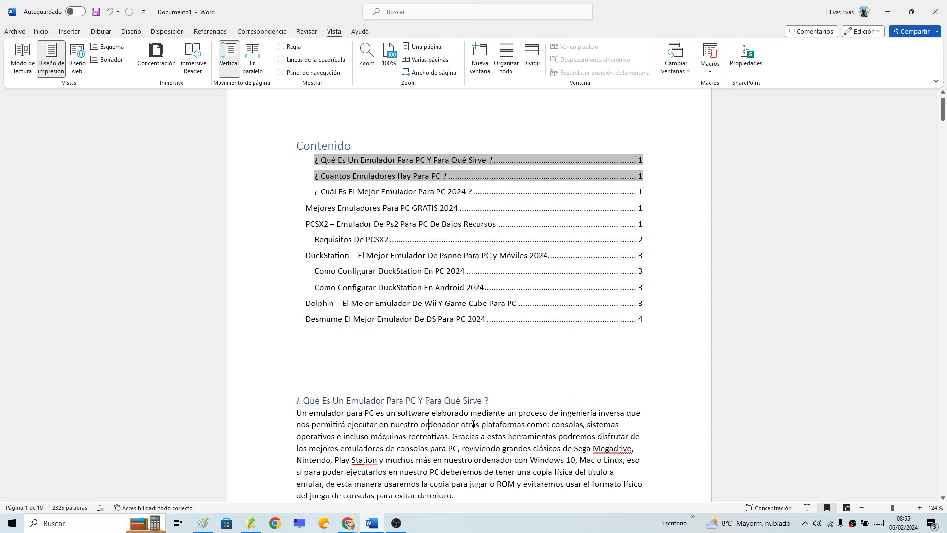
pyautogui.scroll(-3, 443, 423)
pyautogui.scroll(2, 336, 201)
pyautogui.click(336, 197)
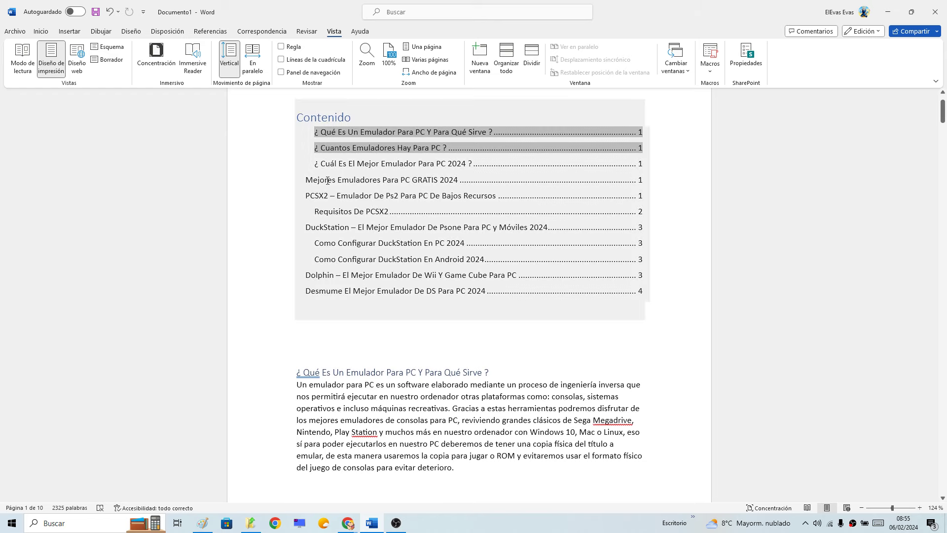
pyautogui.click(470, 415)
# Step: Scroll through the document's headings, select the whole table of contents, then bring up the browser
pyautogui.scroll(-2, 471, 416)
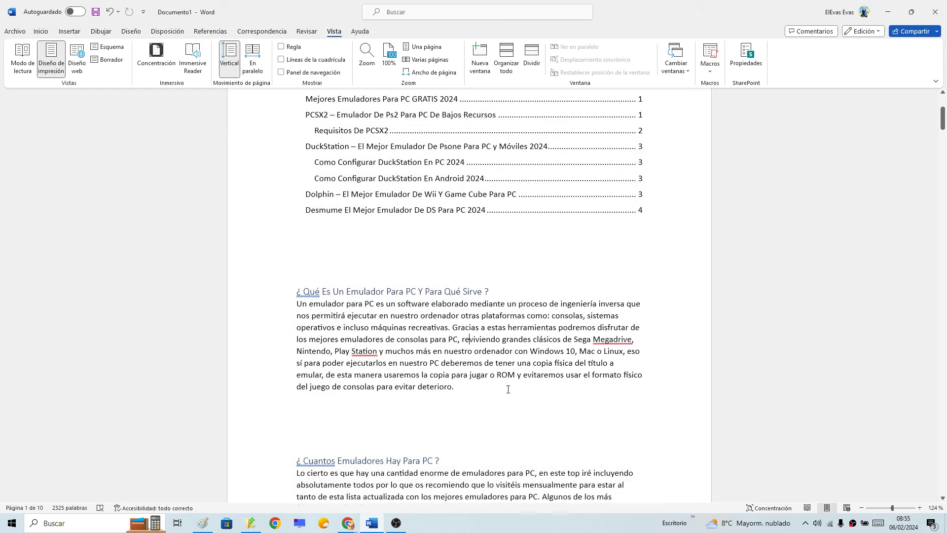
pyautogui.scroll(-4, 543, 394)
pyautogui.scroll(-4, 513, 394)
pyautogui.scroll(-1, 515, 402)
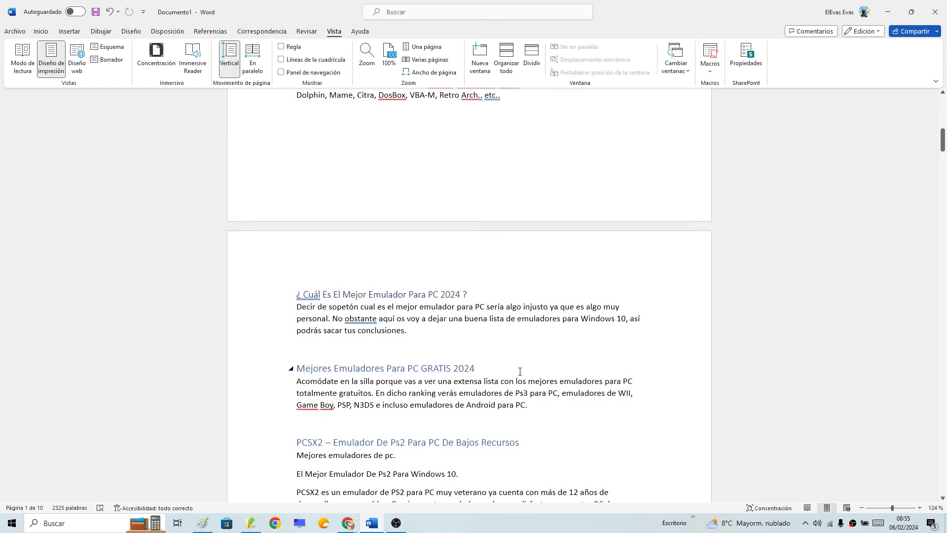
pyautogui.scroll(-2, 522, 371)
pyautogui.scroll(4, 524, 371)
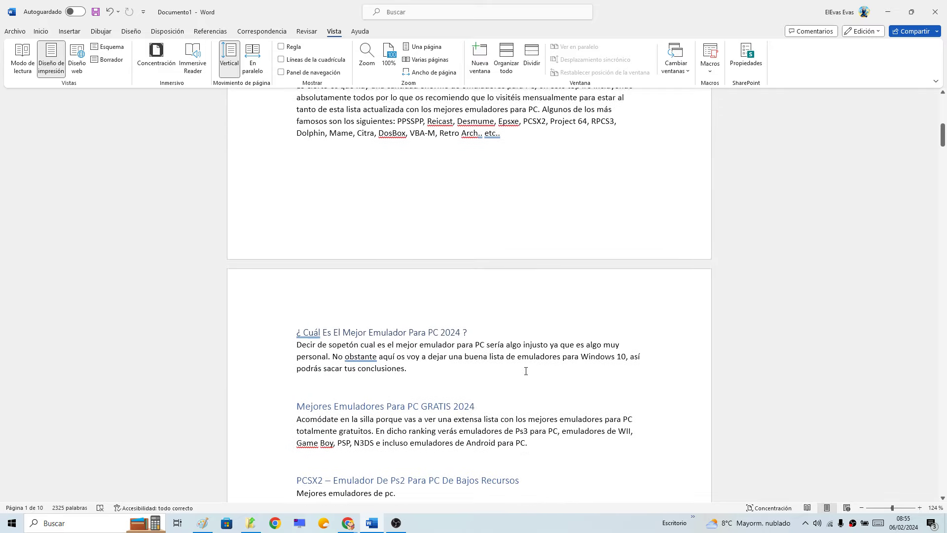
pyautogui.scroll(3, 526, 371)
pyautogui.scroll(4, 526, 371)
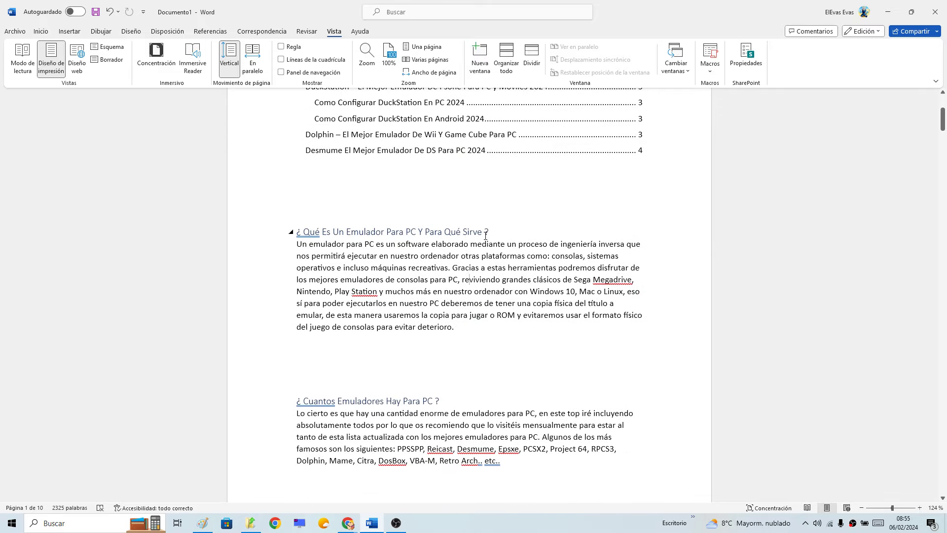
pyautogui.scroll(3, 481, 257)
pyautogui.scroll(2, 444, 246)
pyautogui.scroll(1, 394, 251)
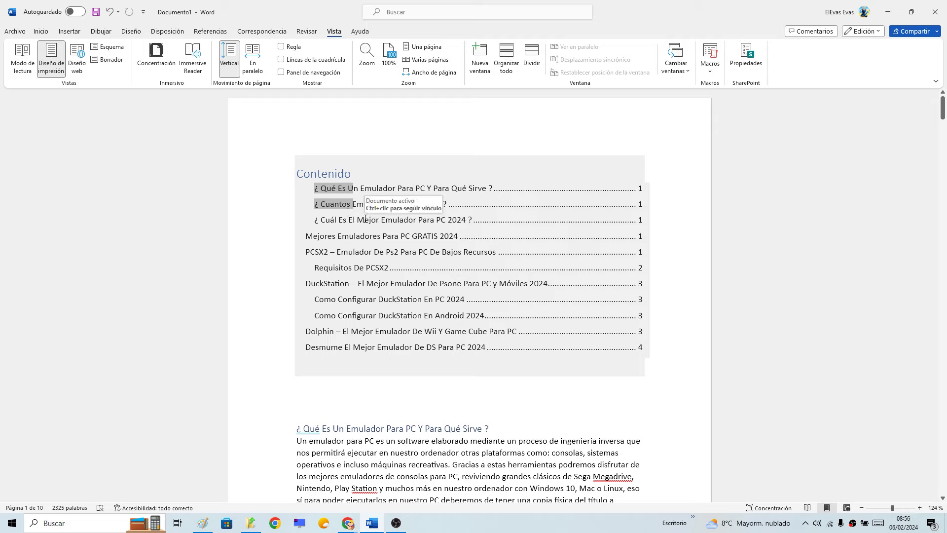
pyautogui.moveTo(315, 187); pyautogui.dragTo(574, 337)
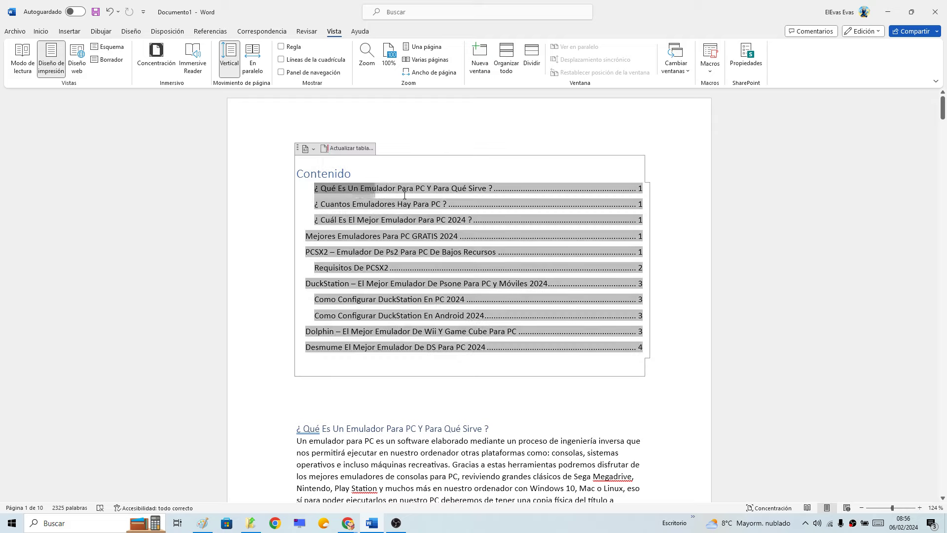
pyautogui.click(347, 525)
# Step: Browse the emulators article's Tabla De Contenidos and jump to the '¿ Cuál Es El Mejor Emulador' section
pyautogui.click(429, 487)
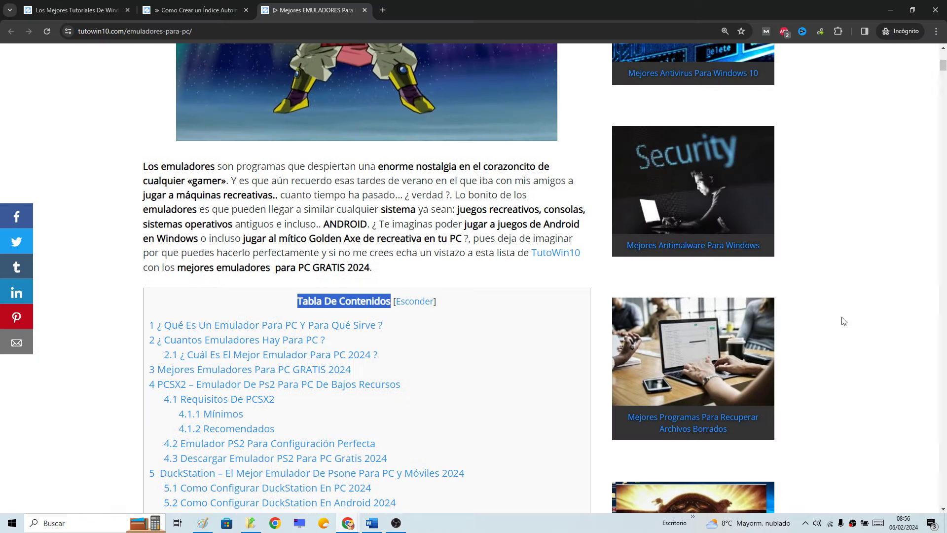
pyautogui.moveTo(944, 65); pyautogui.dragTo(944, 55)
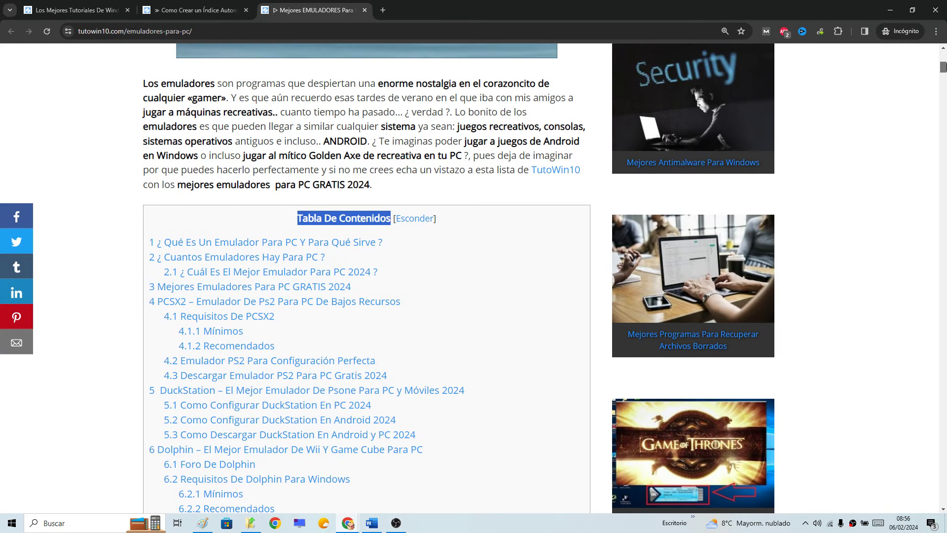
pyautogui.moveTo(945, 54); pyautogui.dragTo(944, 62)
pyautogui.scroll(-4, 874, 79)
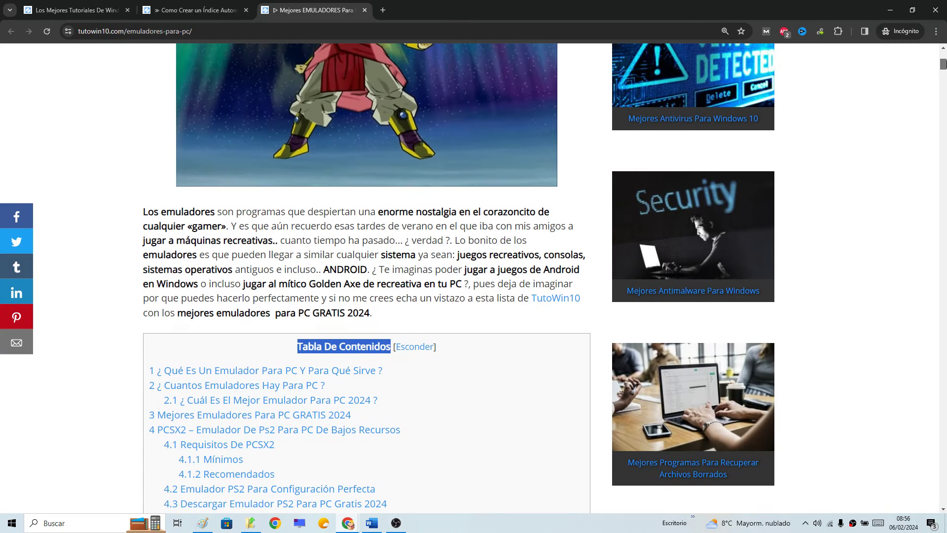
pyautogui.click(282, 134)
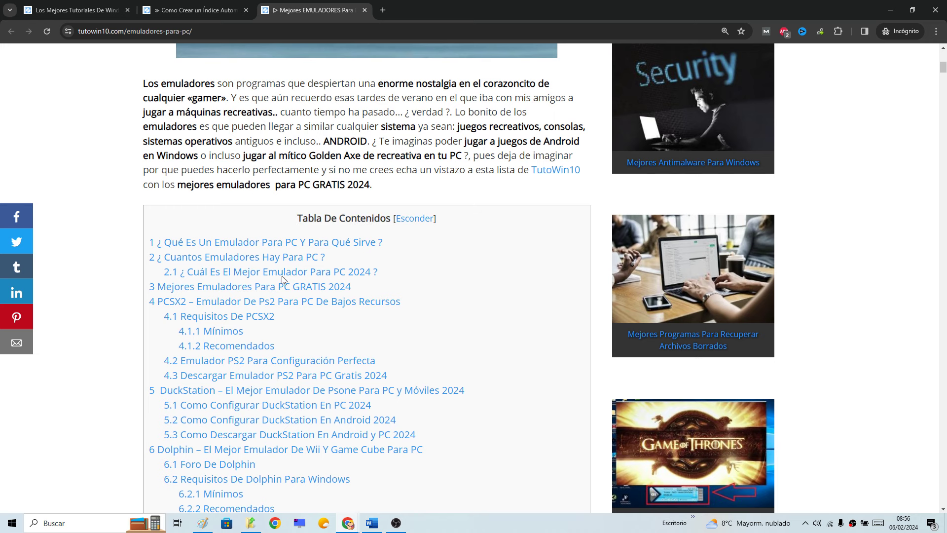
pyautogui.scroll(-6, 275, 300)
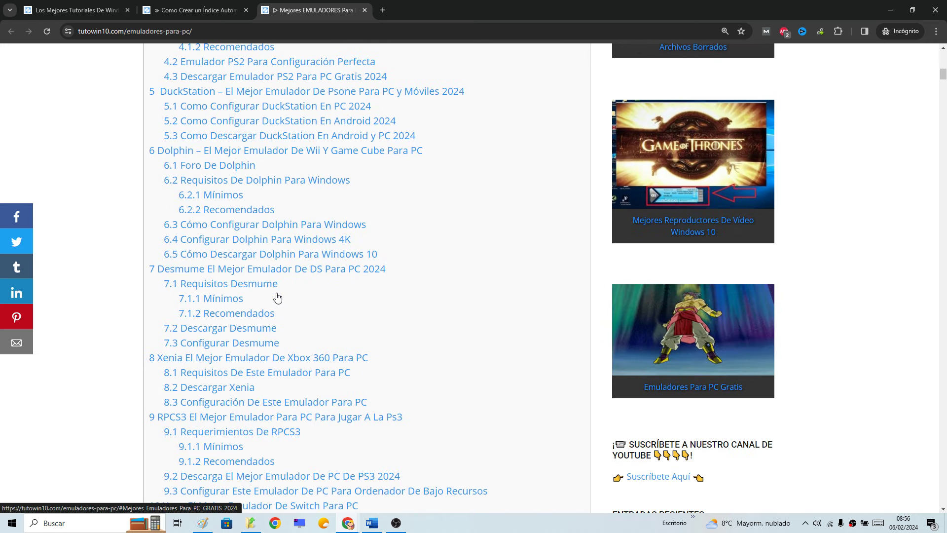
pyautogui.scroll(4, 275, 301)
pyautogui.scroll(2, 237, 246)
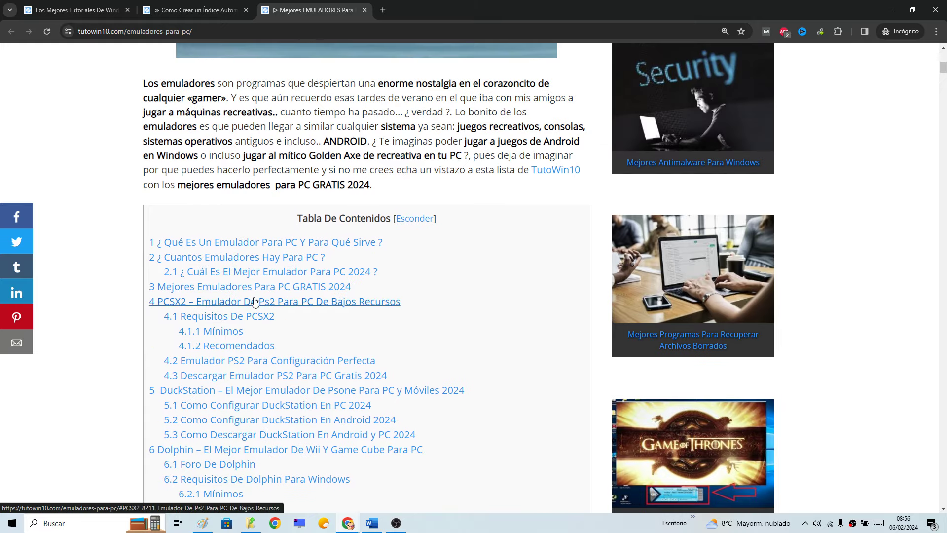
pyautogui.moveTo(377, 272); pyautogui.dragTo(163, 272)
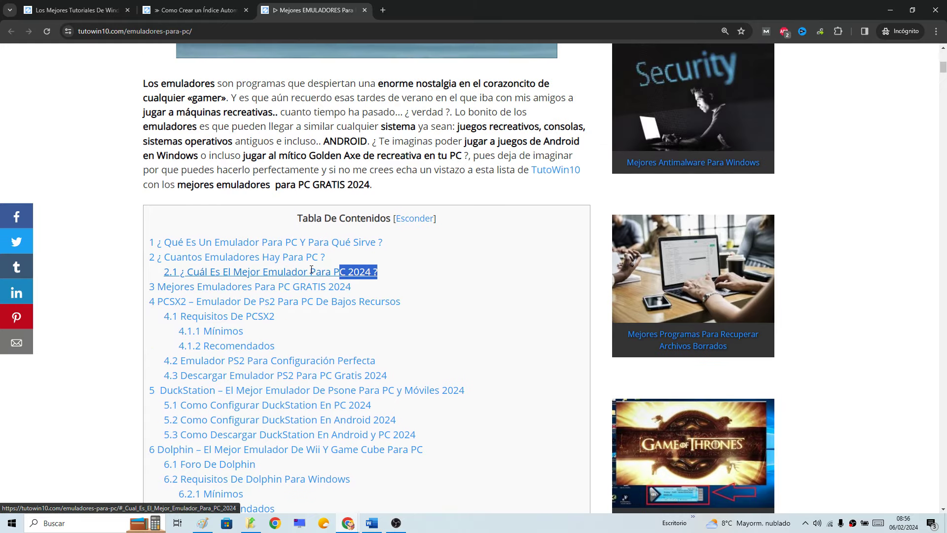
pyautogui.click(213, 273)
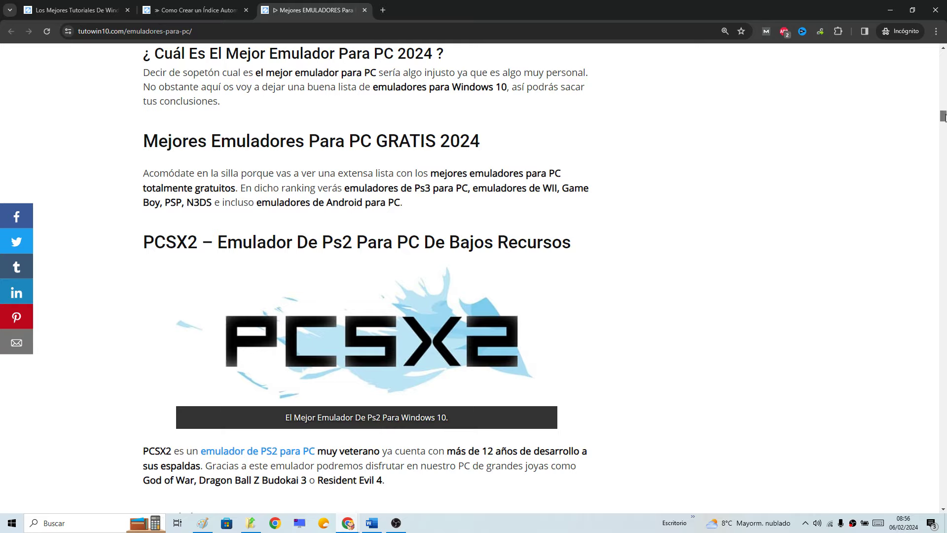
pyautogui.moveTo(943, 117); pyautogui.dragTo(943, 55)
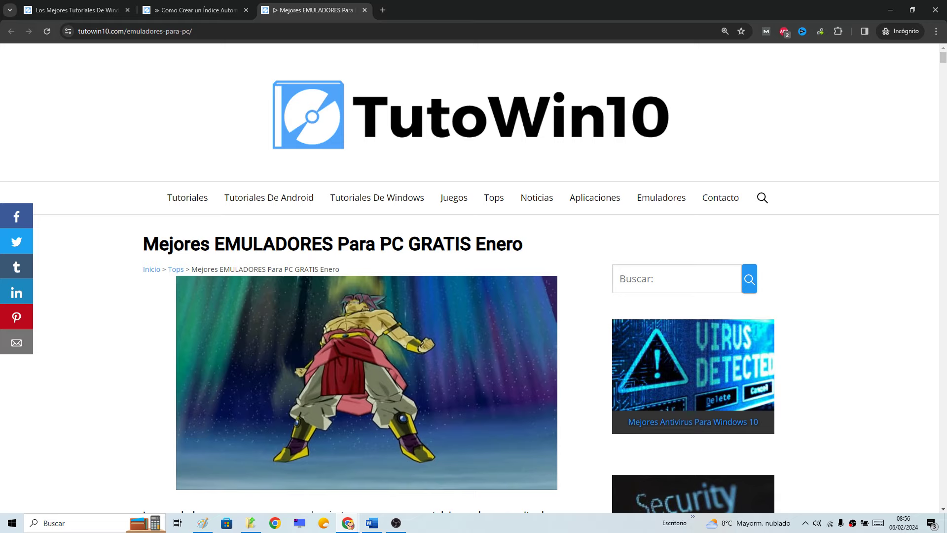
# Step: Read through the 'Como Crear un Índice Automático' tutorial tab, then return to Word
pyautogui.click(209, 12)
pyautogui.moveTo(942, 177)
pyautogui.mouseDown()
pyautogui.moveTo(939, 79)
pyautogui.moveTo(944, 281)
pyautogui.mouseUp()
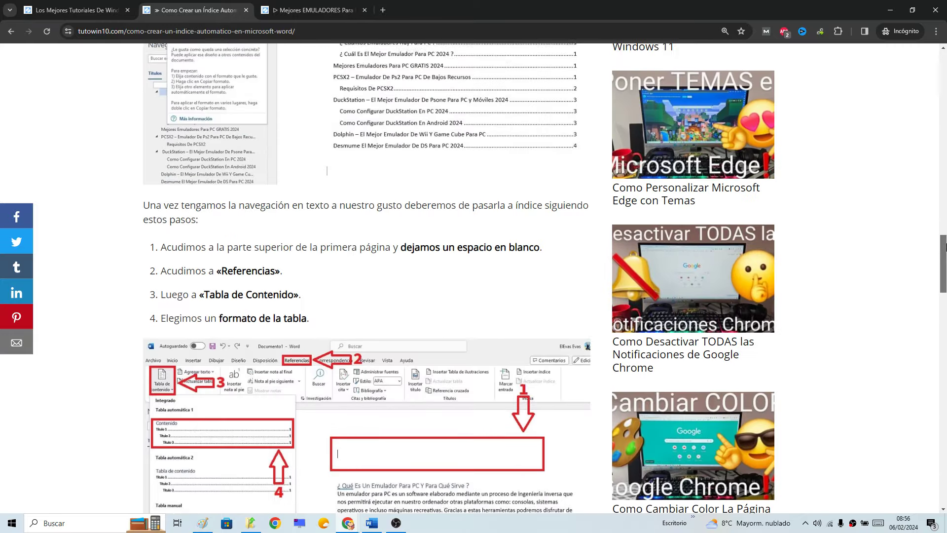
pyautogui.moveTo(944, 281); pyautogui.dragTo(943, 82)
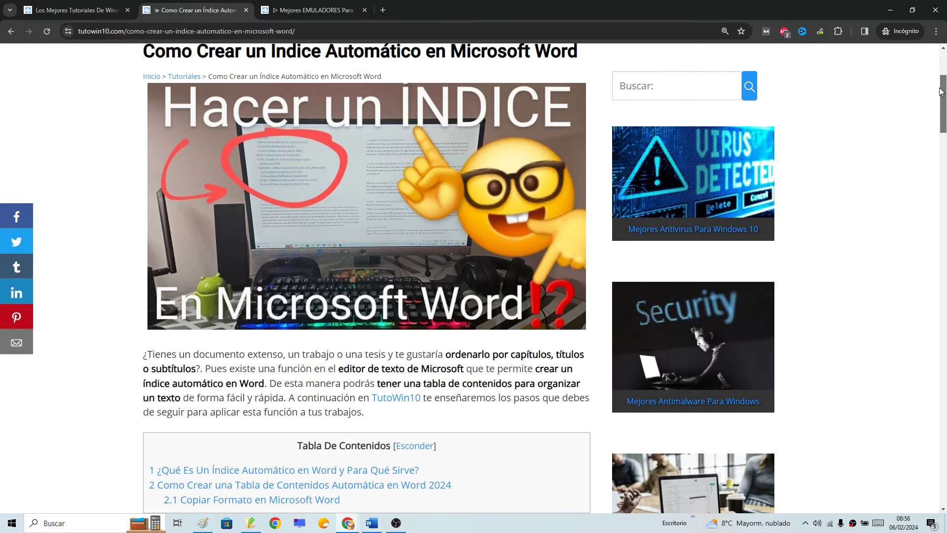
pyautogui.scroll(2, 303, 234)
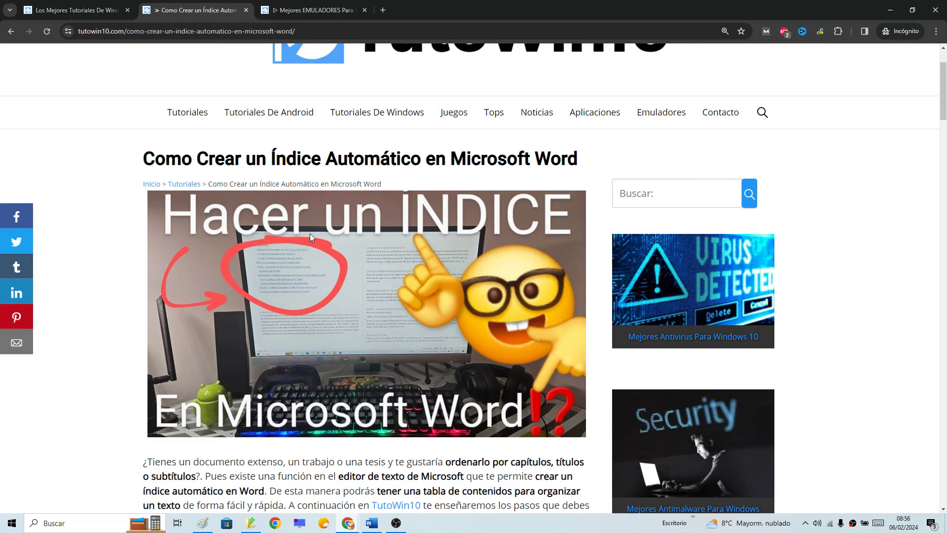
pyautogui.scroll(2, 303, 247)
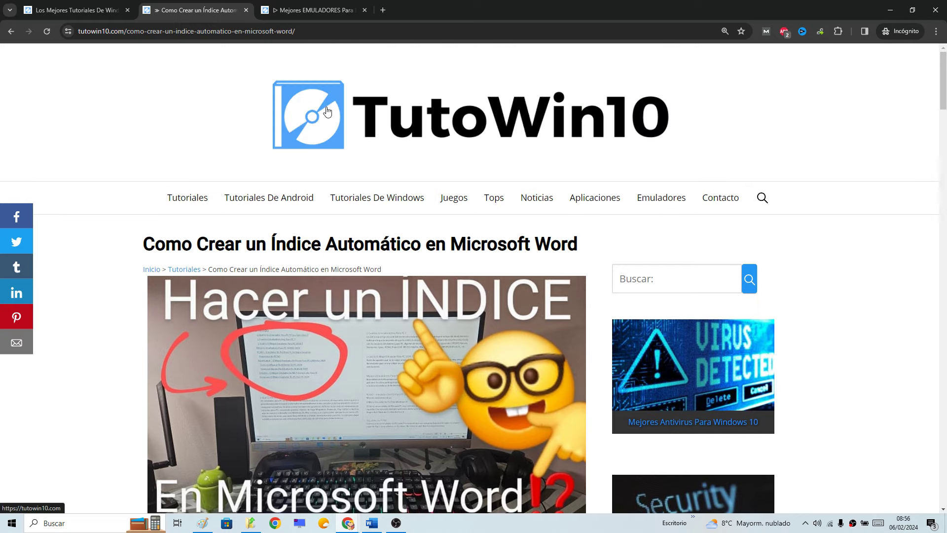
pyautogui.click(370, 526)
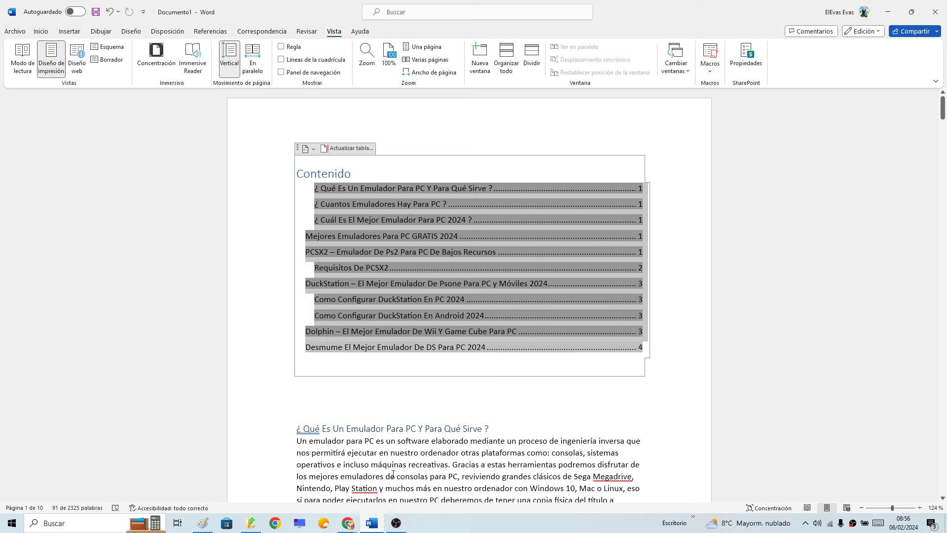
# Step: Switch from Word to the TutoWin10 home page tab in Chrome
pyautogui.click(295, 396)
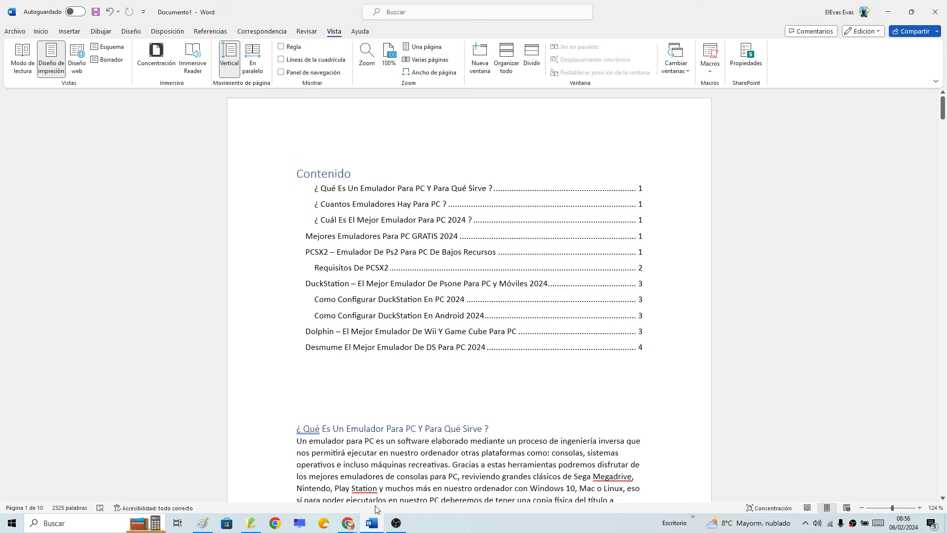
pyautogui.click(348, 523)
pyautogui.click(385, 488)
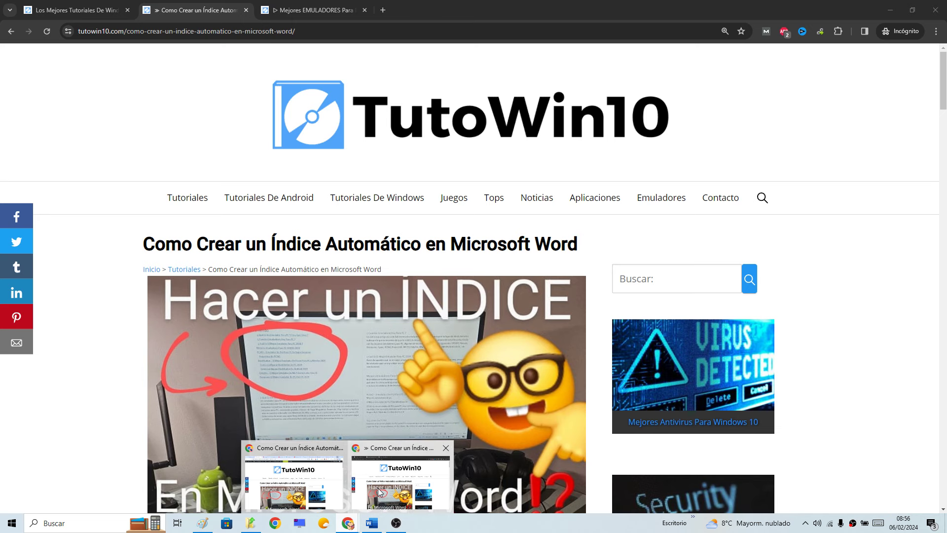
pyautogui.click(79, 10)
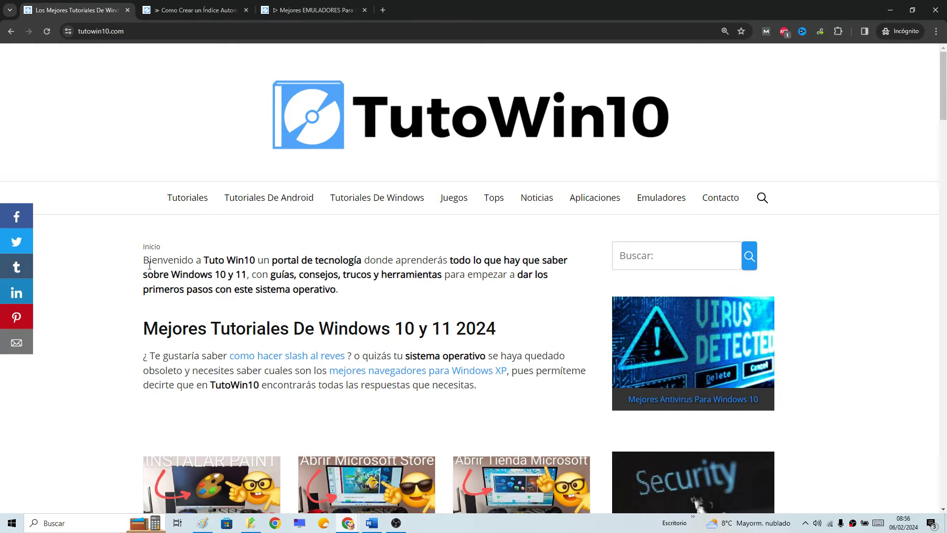
# Step: Copy the home page text from 'Bienvenido' through the last paragraph, then minimize Chrome
pyautogui.moveTo(144, 260); pyautogui.dragTo(513, 530)
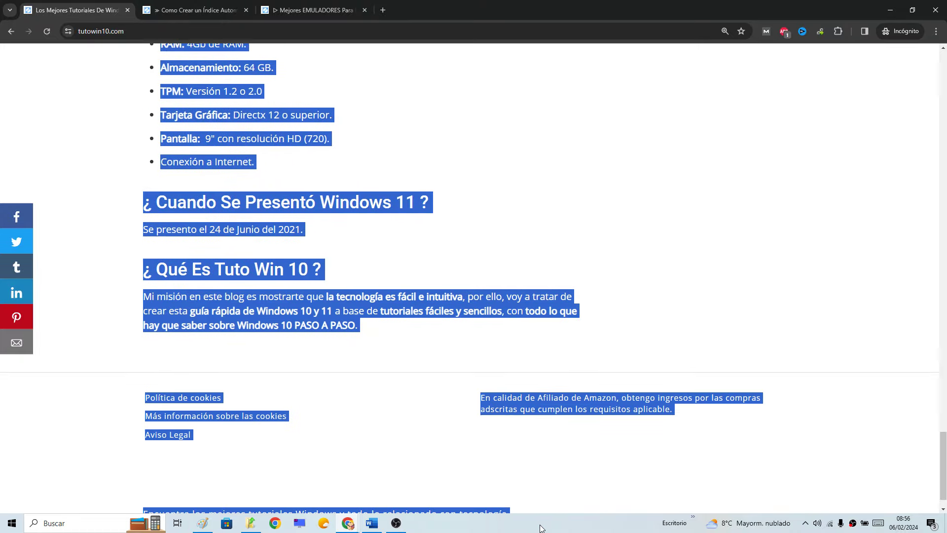
pyautogui.moveTo(513, 531); pyautogui.dragTo(561, 314)
pyautogui.rightClick(545, 269)
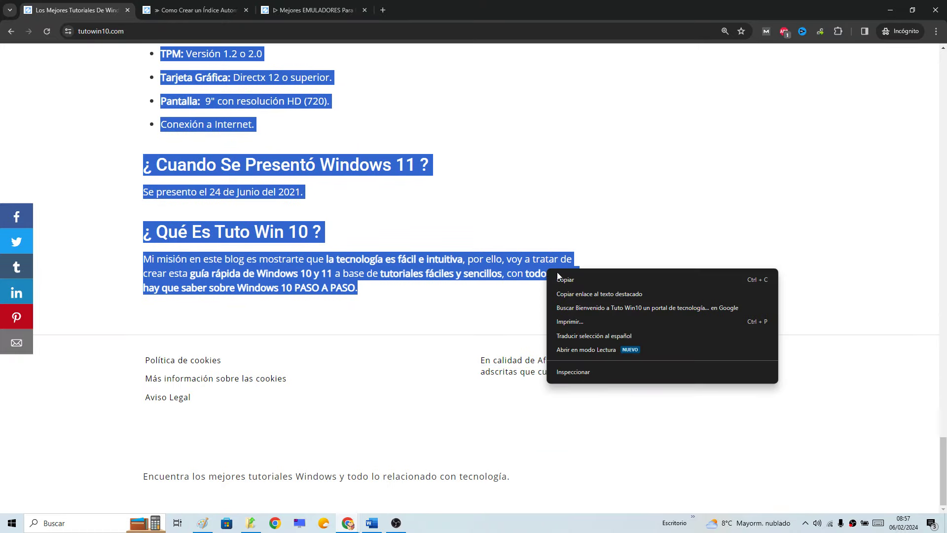
pyautogui.click(570, 274)
pyautogui.click(890, 10)
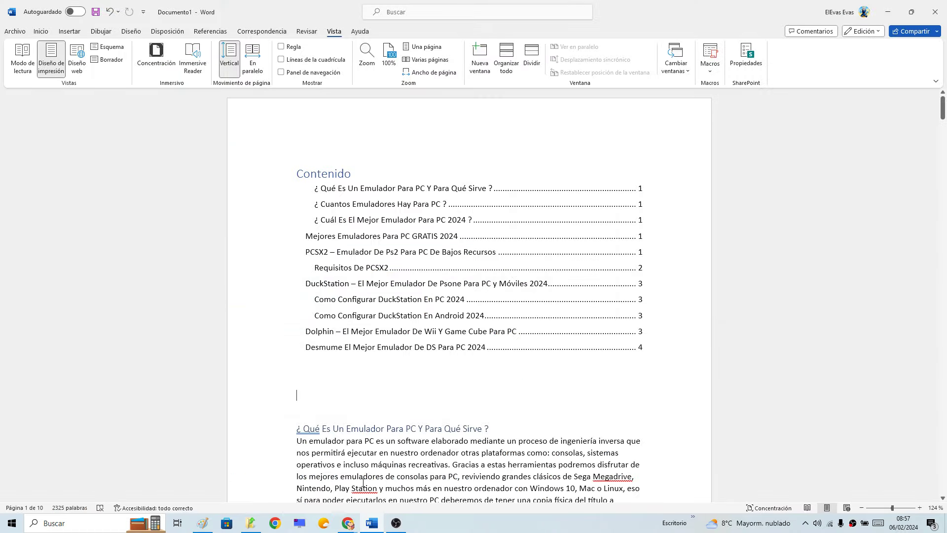
# Step: Create a blank Documento2 and show the paste options on its empty page
pyautogui.click(15, 31)
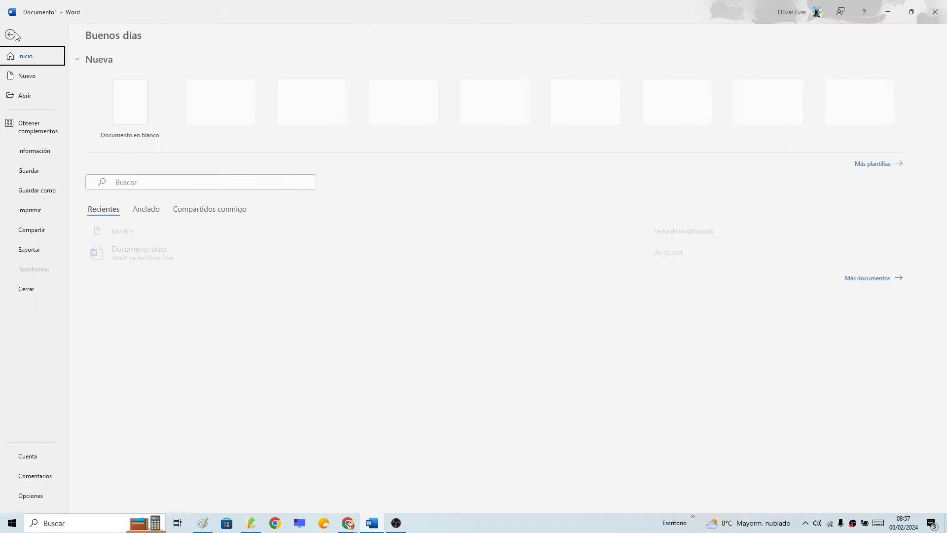
pyautogui.click(130, 102)
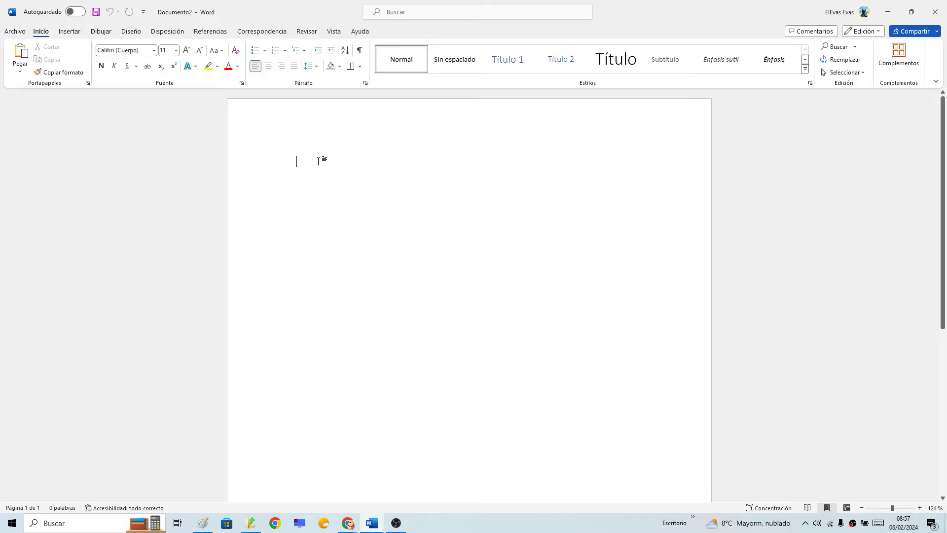
pyautogui.rightClick(318, 162)
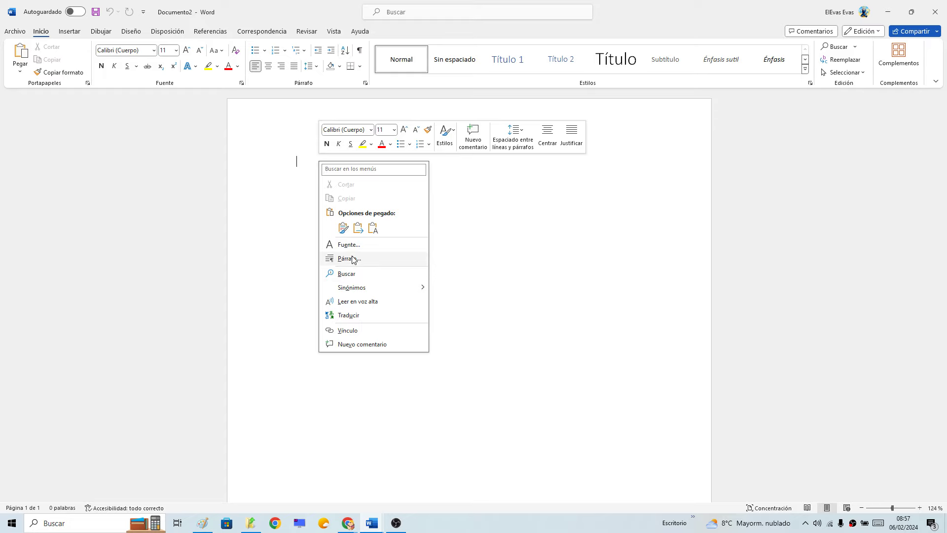
pyautogui.click(298, 208)
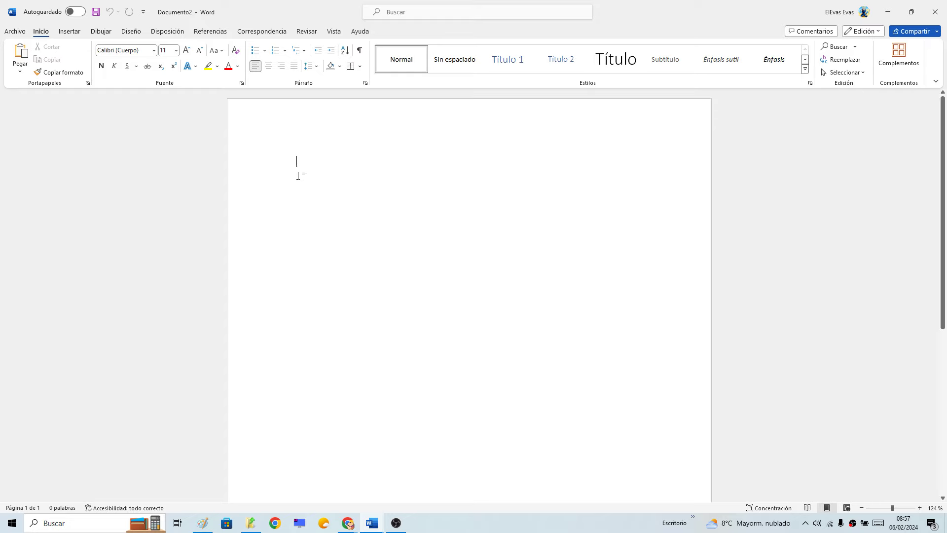
pyautogui.rightClick(298, 161)
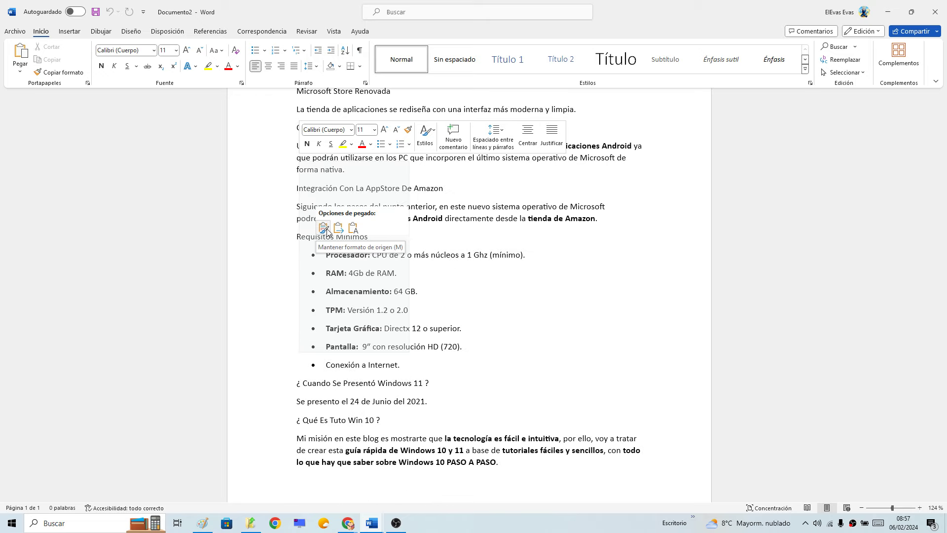
# Step: Paste the copied TutoWin10 article and add empty lines above the 'Bienvenido' paragraph
pyautogui.press('Escape')
pyautogui.hotkey('ctrl', 'v')
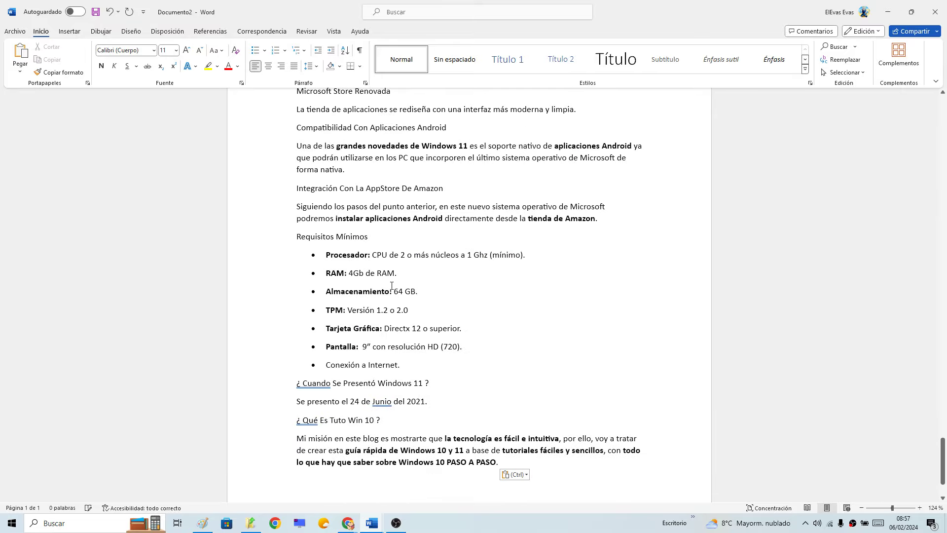
pyautogui.scroll(5, 455, 308)
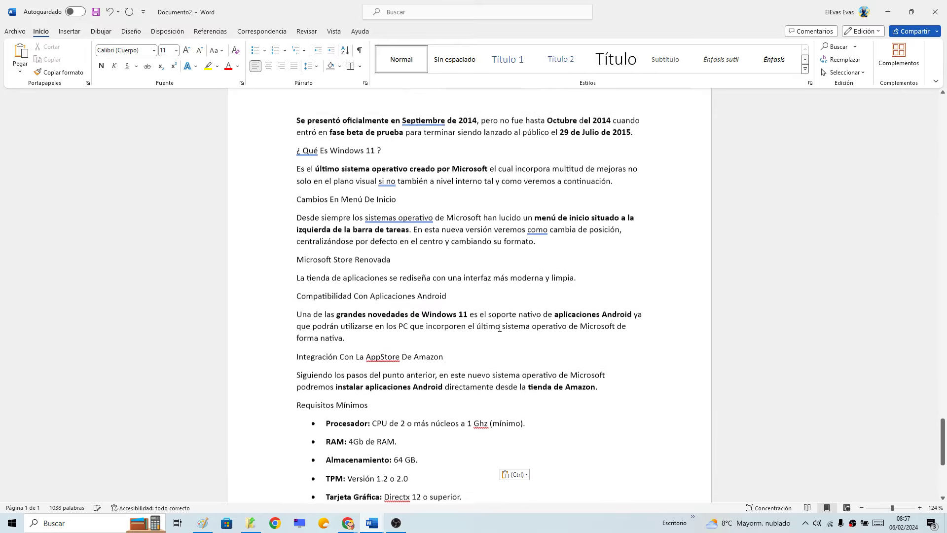
pyautogui.scroll(2, 690, 346)
pyautogui.scroll(5, 626, 372)
pyautogui.scroll(5, 626, 372)
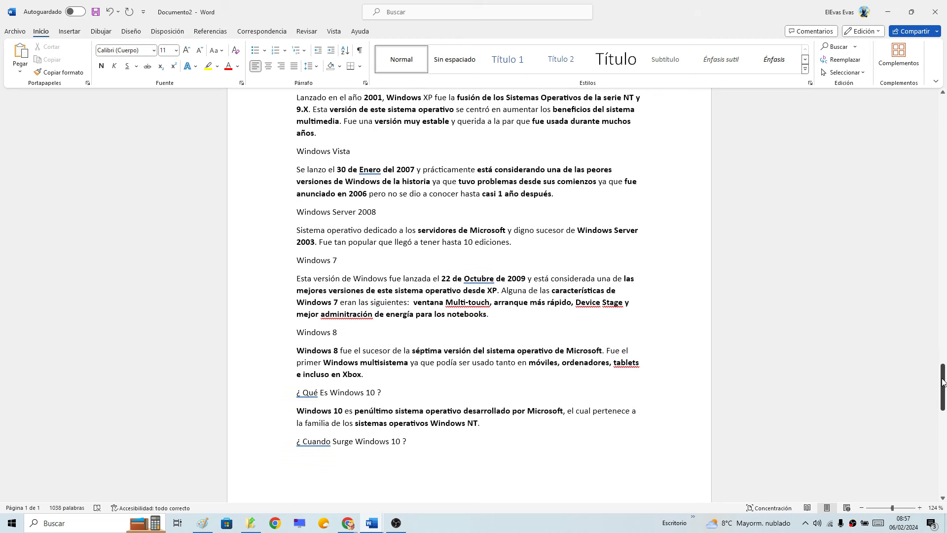
pyautogui.moveTo(943, 387); pyautogui.dragTo(944, 108)
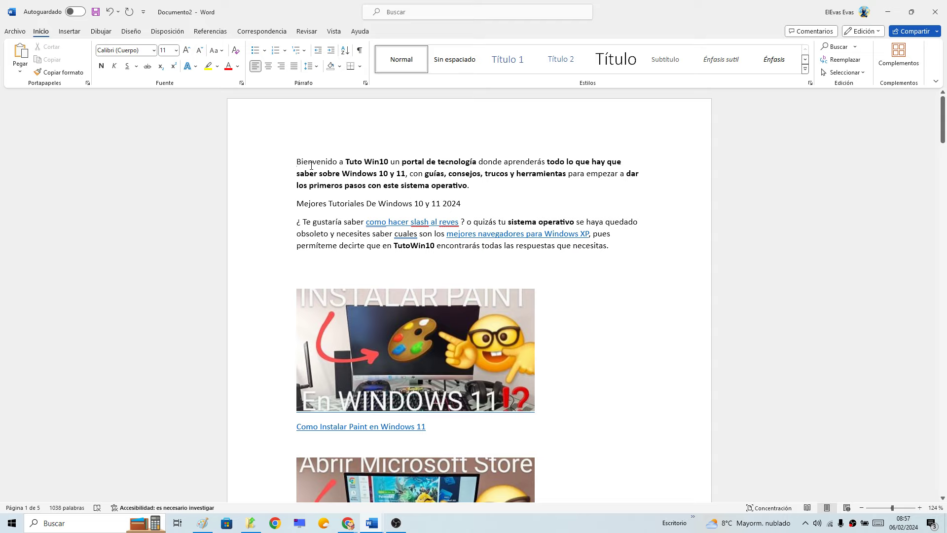
pyautogui.press('Return')
pyautogui.press('Return')
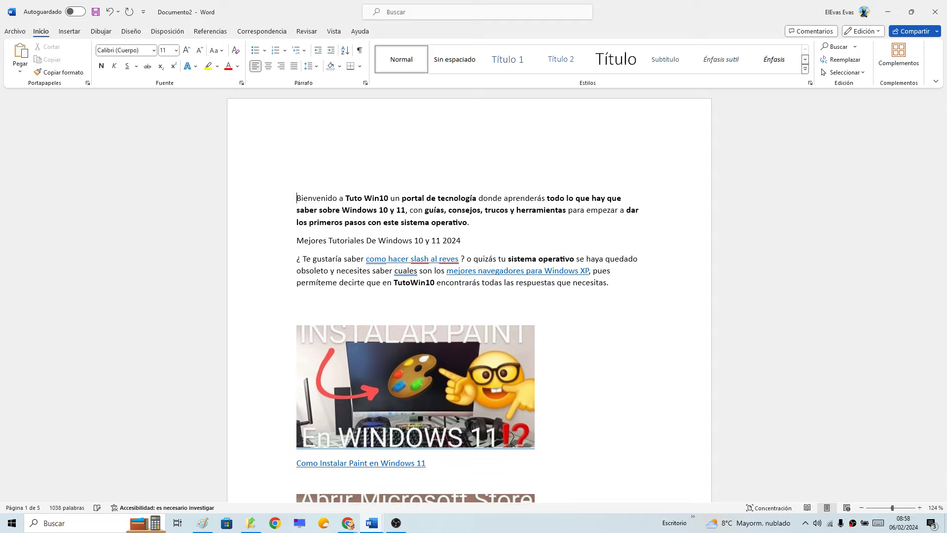
pyautogui.press('Return')
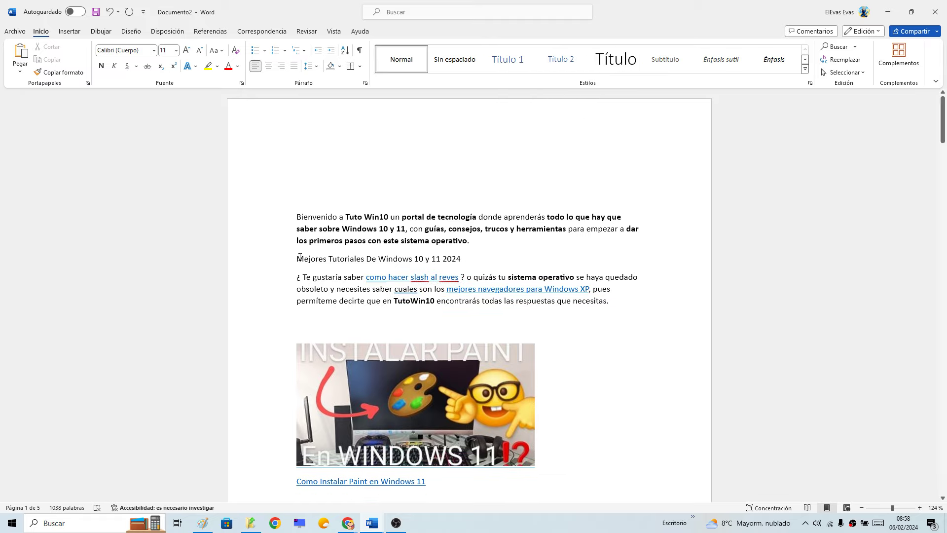
# Step: Select the 'Mejores Tutoriales De Windows 10 y 11 2024' line, then place the caret on the empty top line
pyautogui.moveTo(297, 257); pyautogui.dragTo(465, 259)
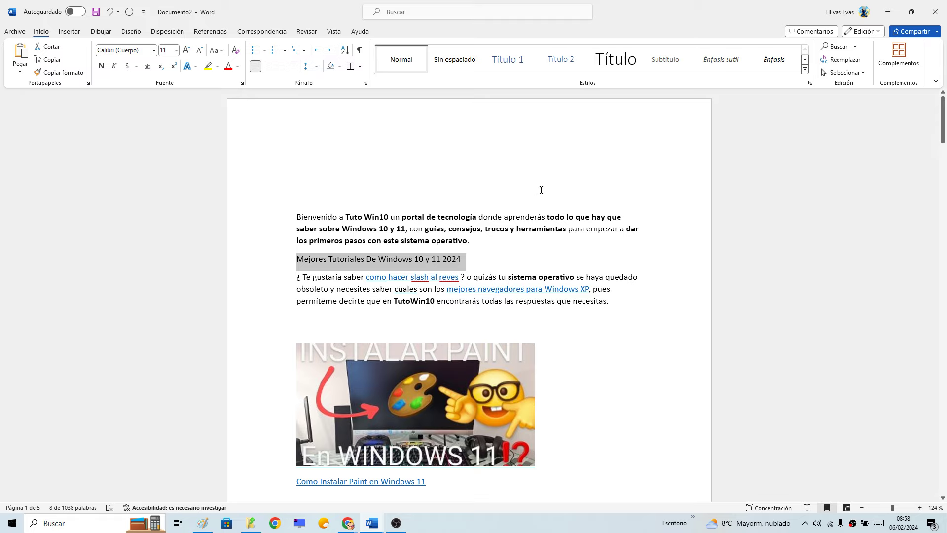
pyautogui.click(310, 261)
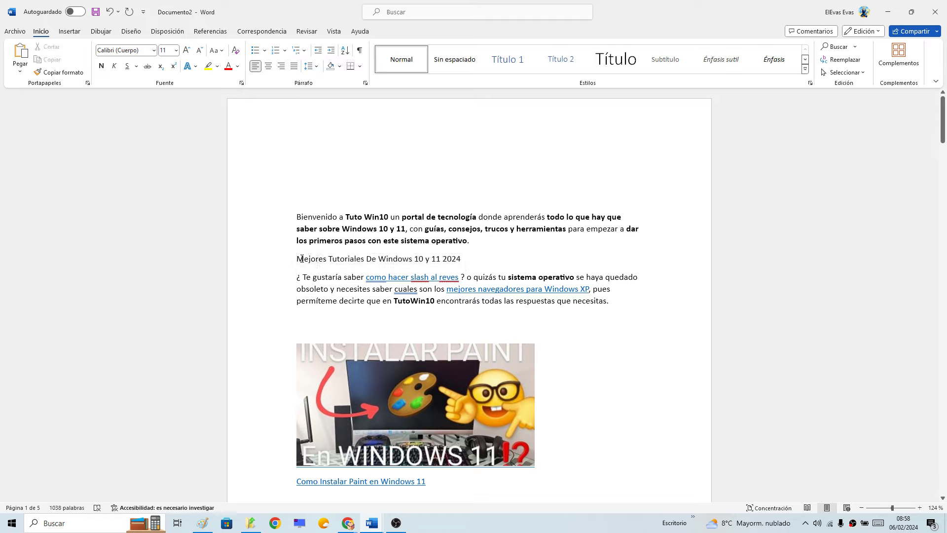
pyautogui.moveTo(297, 259); pyautogui.dragTo(463, 262)
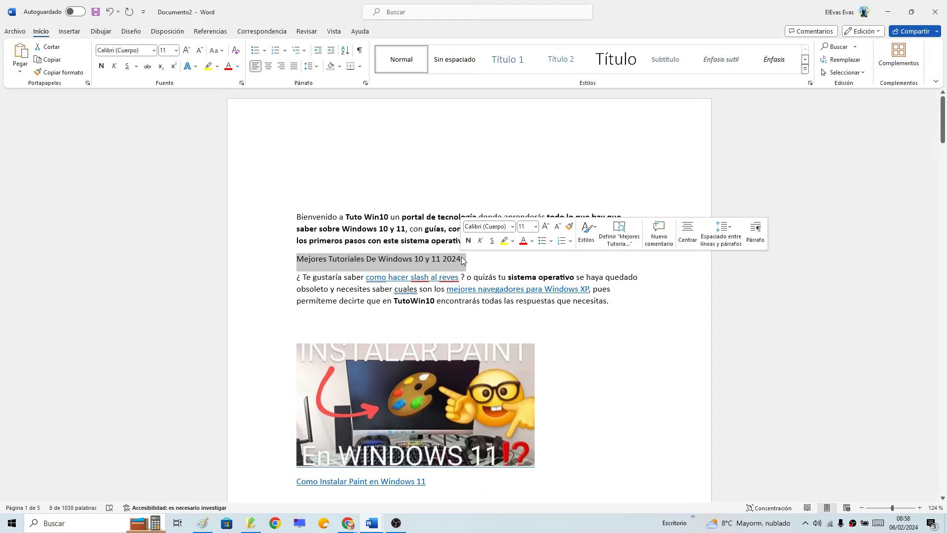
pyautogui.click(413, 234)
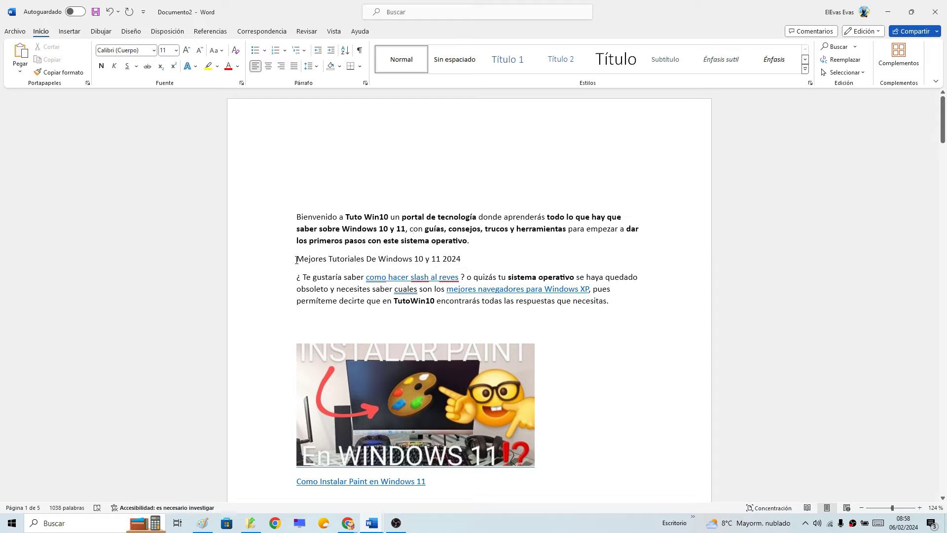
pyautogui.moveTo(296, 260); pyautogui.dragTo(468, 259)
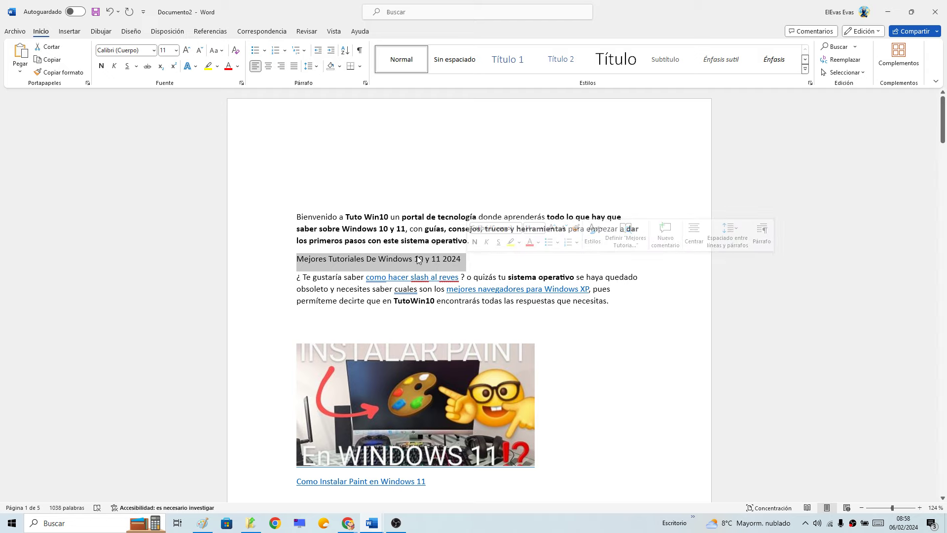
pyautogui.click(323, 185)
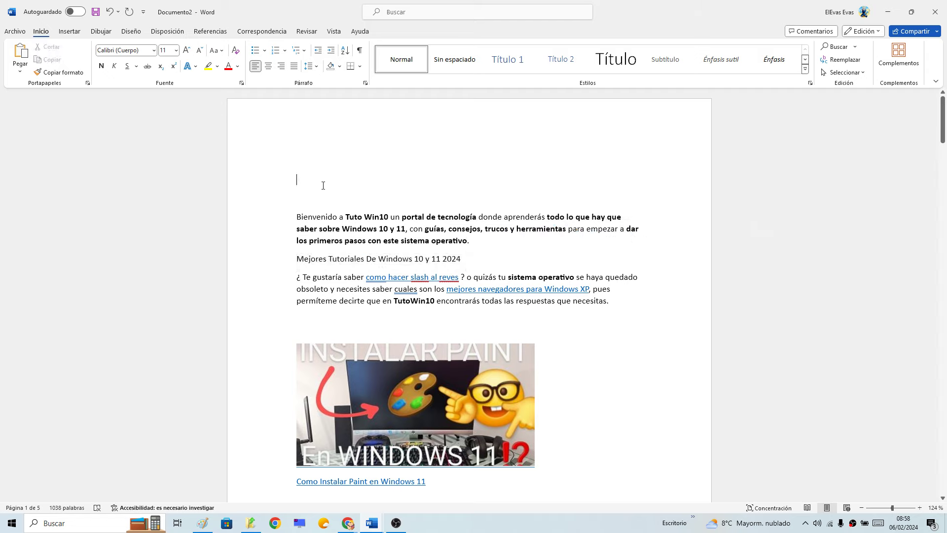
# Step: Type TUTOWIN10 on the top line and style it Título 1
pyautogui.write('TUTOWIN!=')
pyautogui.press('BackSpace')
pyautogui.press('BackSpace')
pyautogui.tripleClick(331, 179)
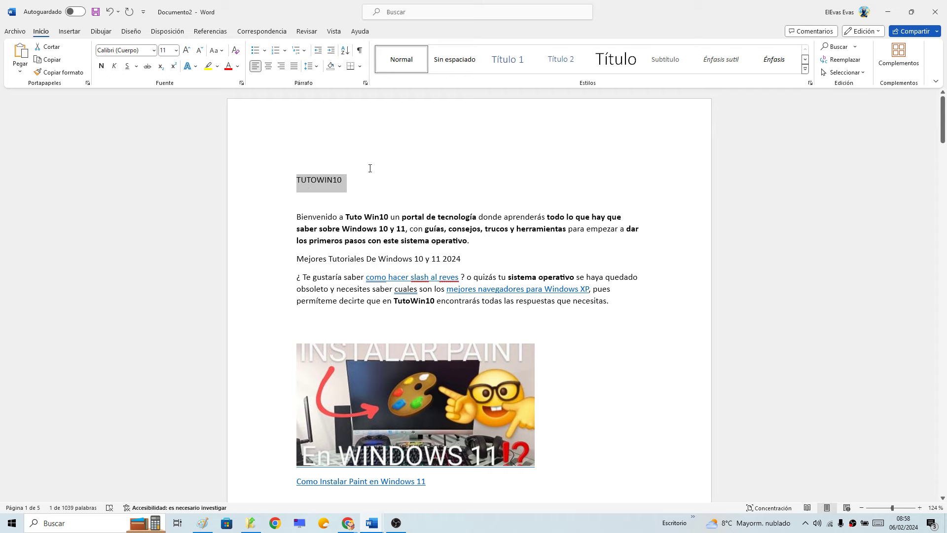
pyautogui.hotkey('ctrl', 'alt', '1')
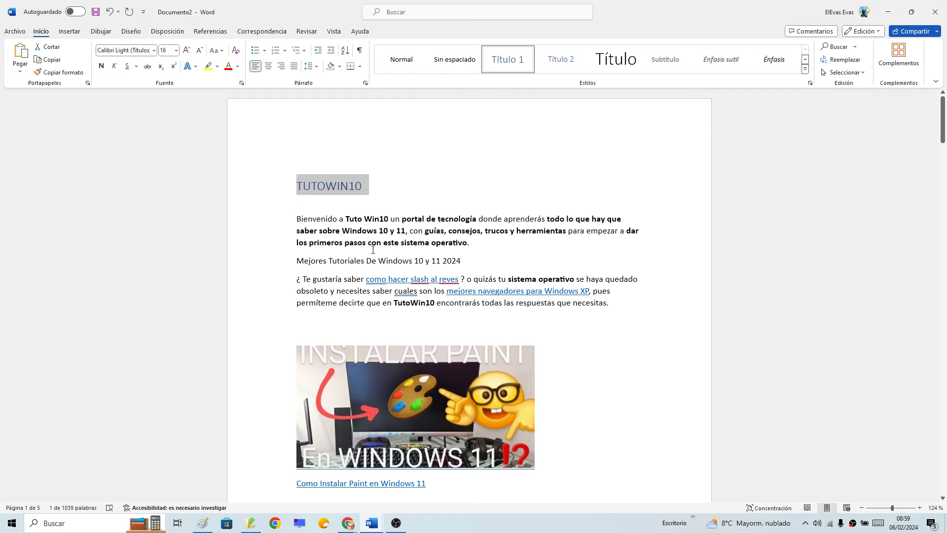
# Step: Style the 'Mejores Tutoriales De Windows 10 y 11 2024' line as Título 2
pyautogui.doubleClick(313, 260)
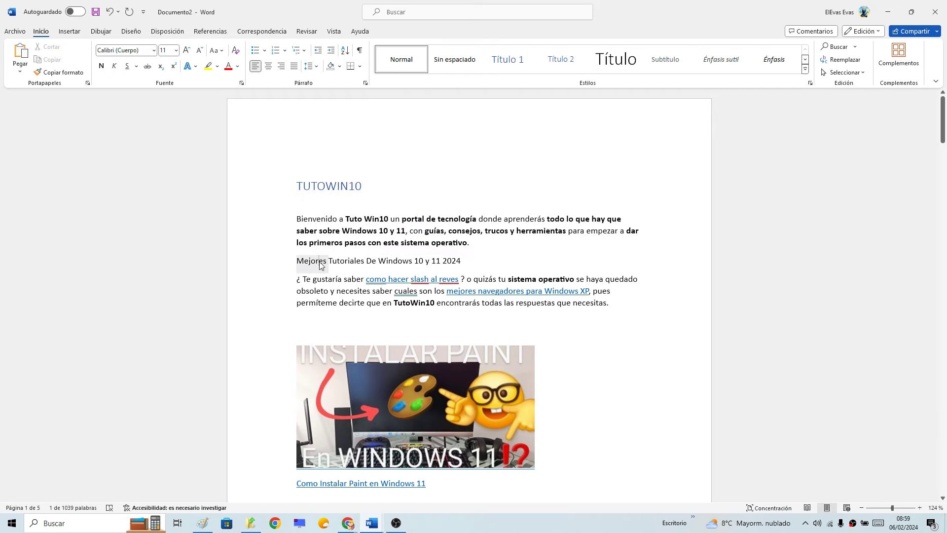
pyautogui.tripleClick(320, 263)
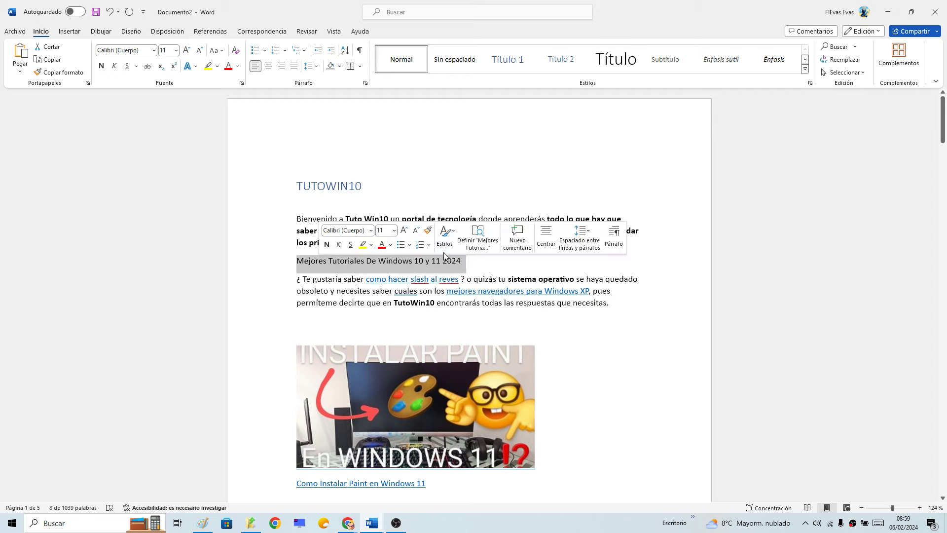
pyautogui.click(562, 60)
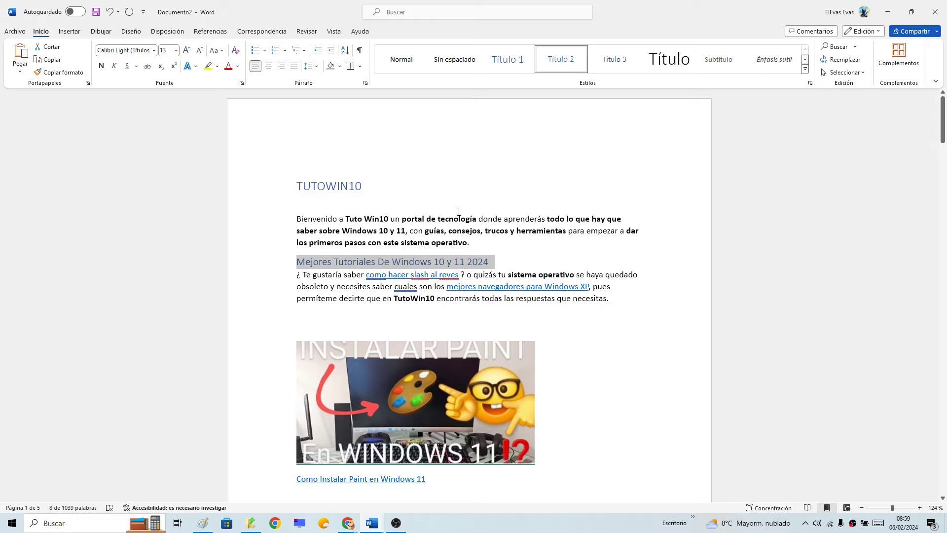
# Step: Make 'Resumen De La Historia De Windows 2024' and the Windows-versions question Título 2 headings
pyautogui.scroll(-2, 526, 285)
pyautogui.scroll(-2, 523, 261)
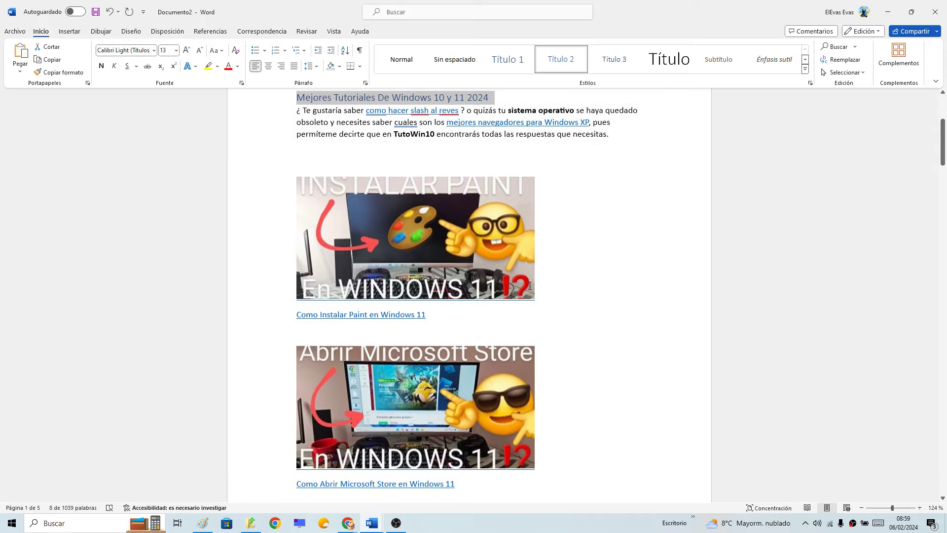
pyautogui.scroll(-1, 519, 237)
pyautogui.scroll(-4, 515, 211)
pyautogui.scroll(-5, 515, 210)
pyautogui.scroll(-5, 516, 211)
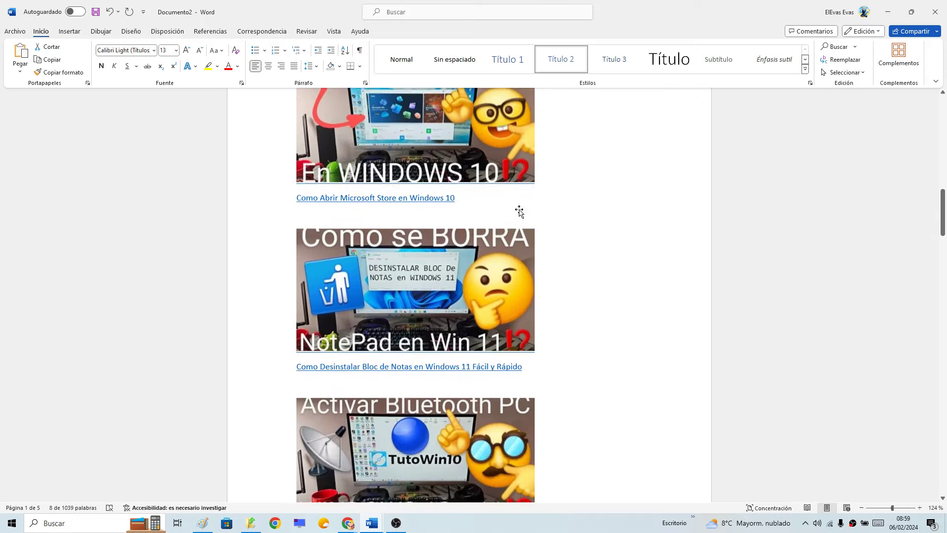
pyautogui.scroll(-5, 518, 211)
pyautogui.scroll(-5, 521, 210)
pyautogui.scroll(-5, 523, 211)
pyautogui.scroll(-2, 525, 213)
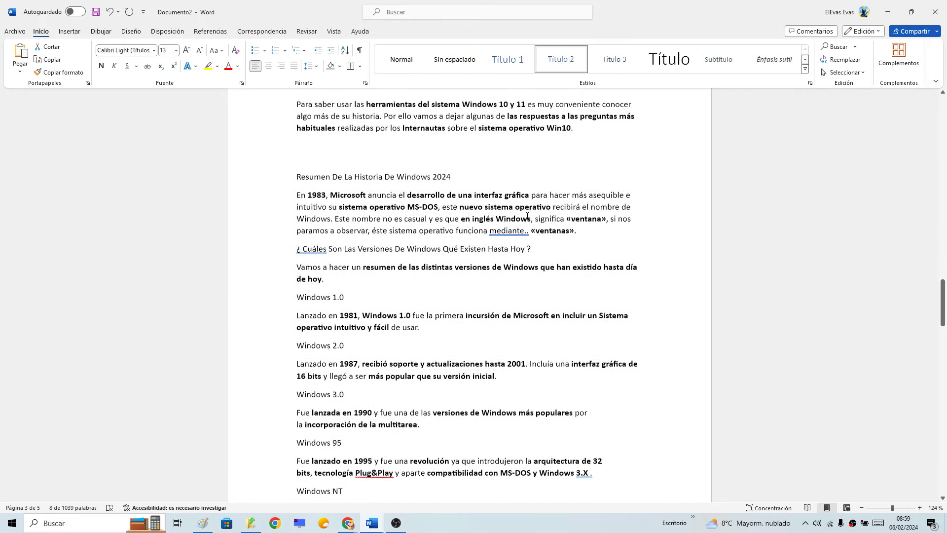
pyautogui.scroll(2, 526, 216)
pyautogui.tripleClick(392, 277)
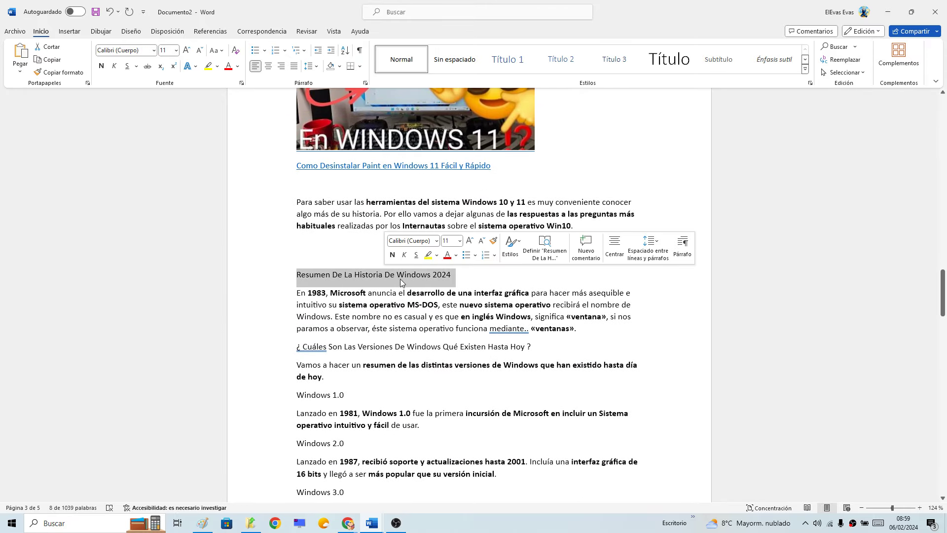
pyautogui.click(561, 59)
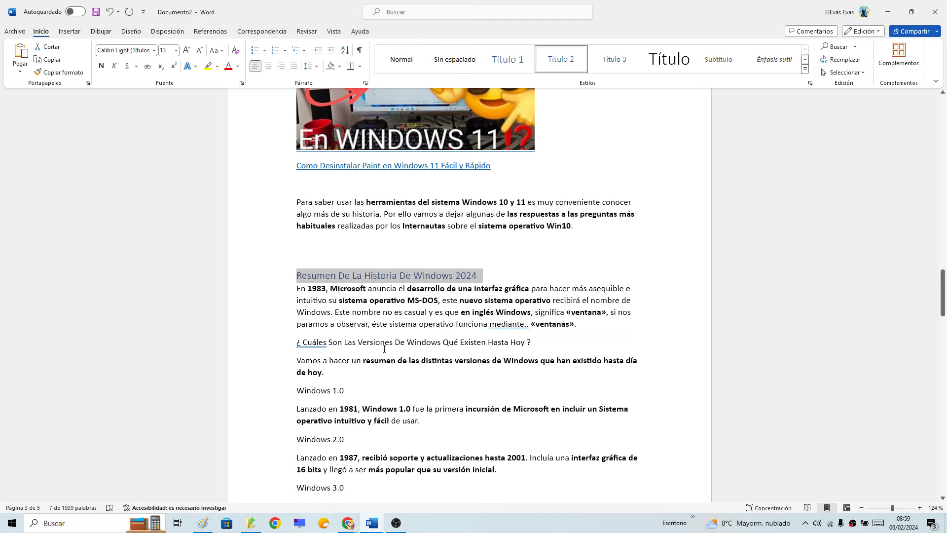
pyautogui.tripleClick(446, 341)
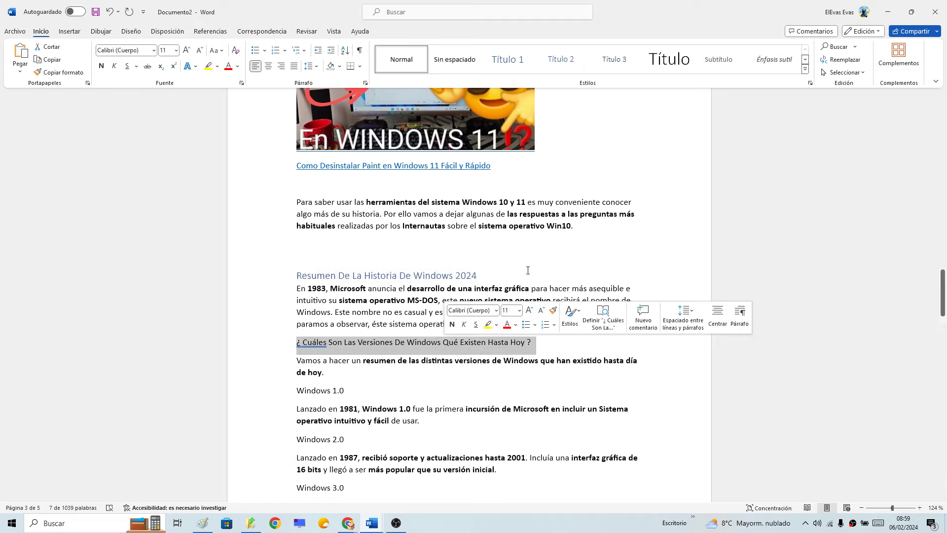
pyautogui.click(561, 59)
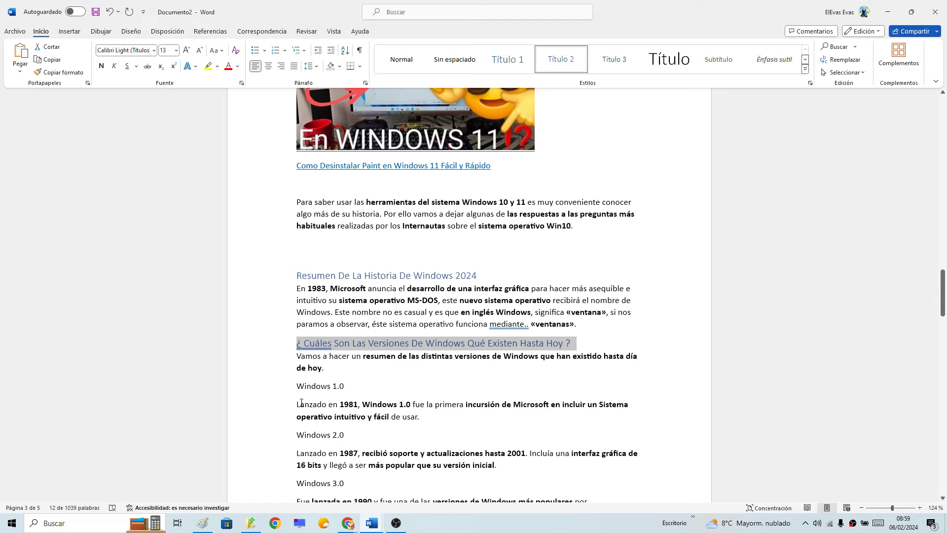
# Step: Select the Windows 1.0 line below the 'Vamos a hacer un resumen' paragraph
pyautogui.moveTo(299, 402); pyautogui.dragTo(421, 417)
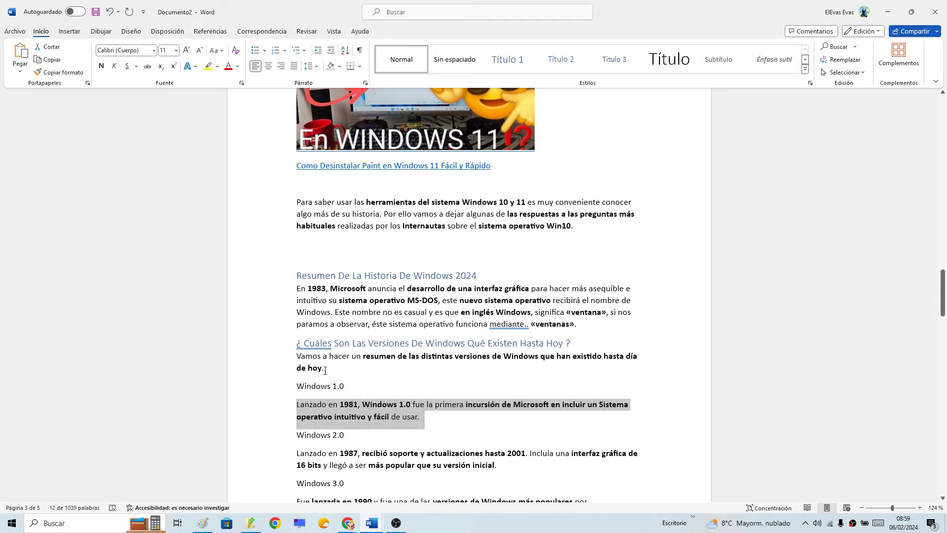
pyautogui.moveTo(299, 356); pyautogui.dragTo(330, 370)
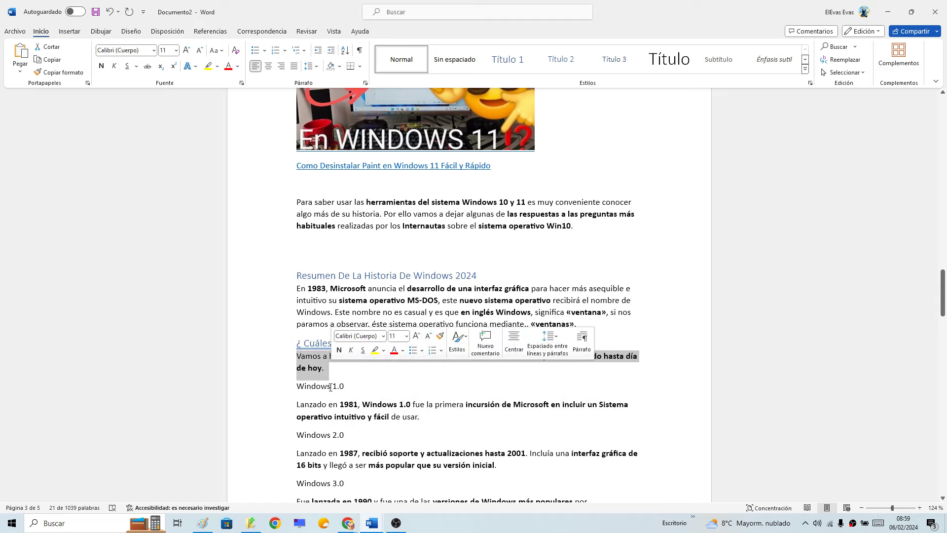
pyautogui.tripleClick(328, 388)
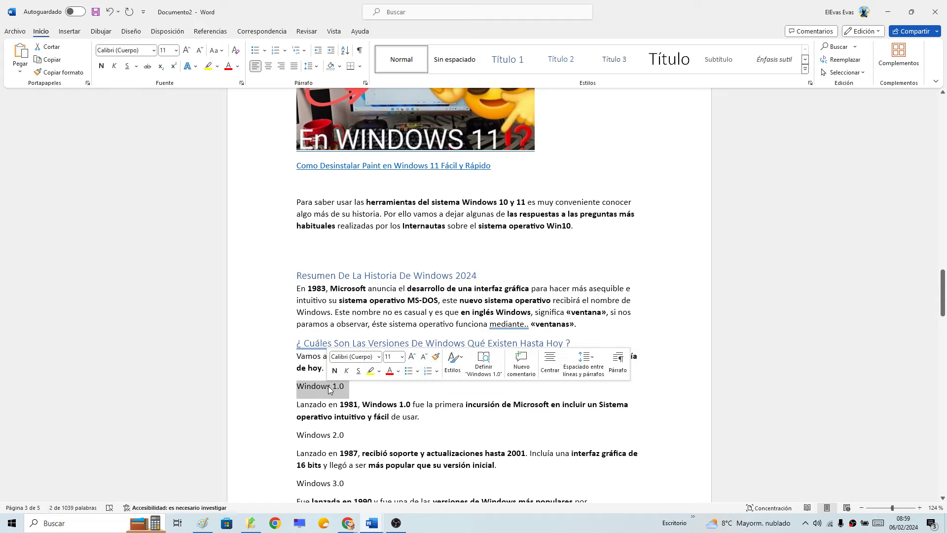
# Step: Apply the Título 3 style to the Windows 1.0, Windows 2.0 and Windows 3.0 lines
pyautogui.click(613, 63)
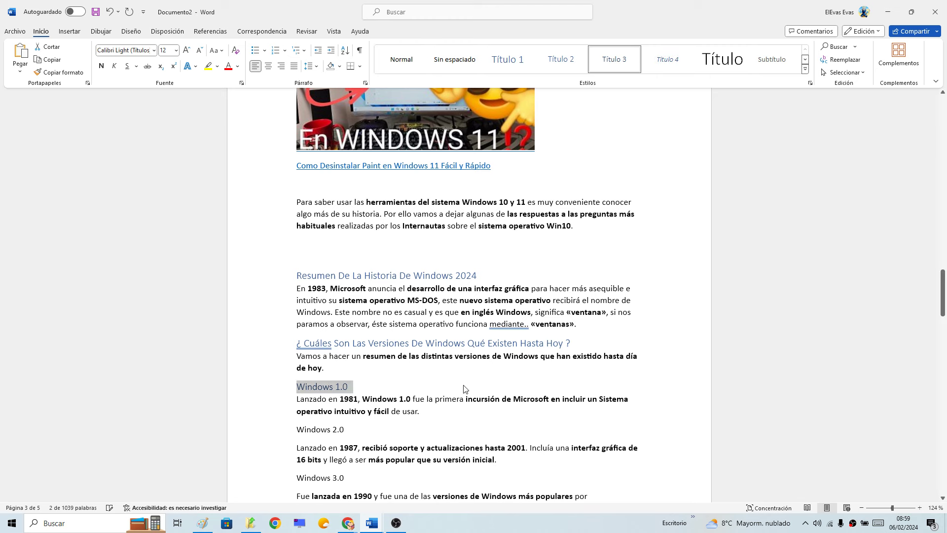
pyautogui.scroll(-3, 422, 409)
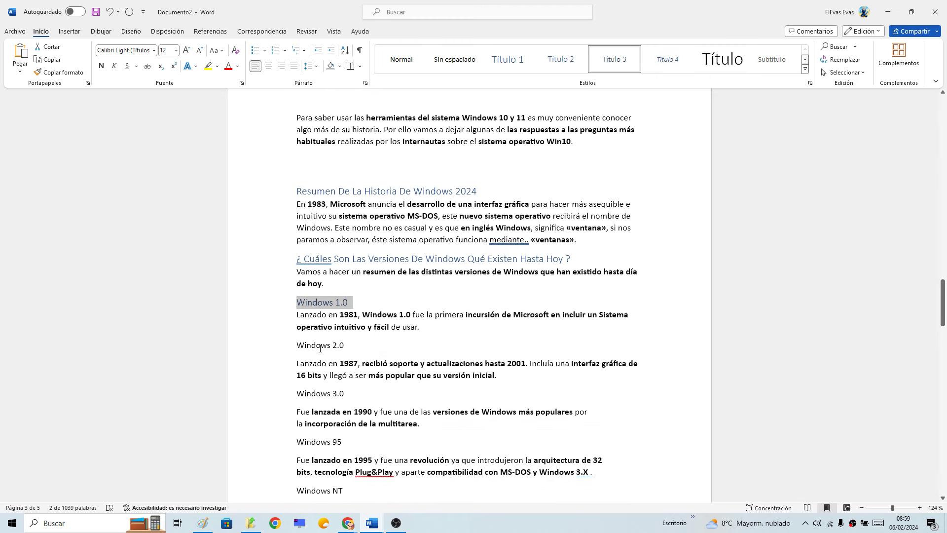
pyautogui.moveTo(297, 345); pyautogui.dragTo(345, 345)
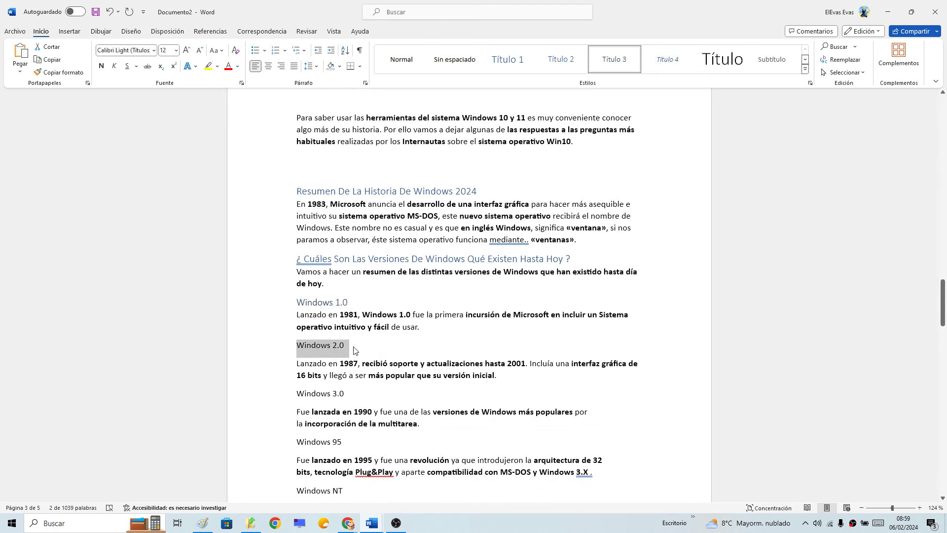
pyautogui.moveTo(296, 393); pyautogui.dragTo(351, 393)
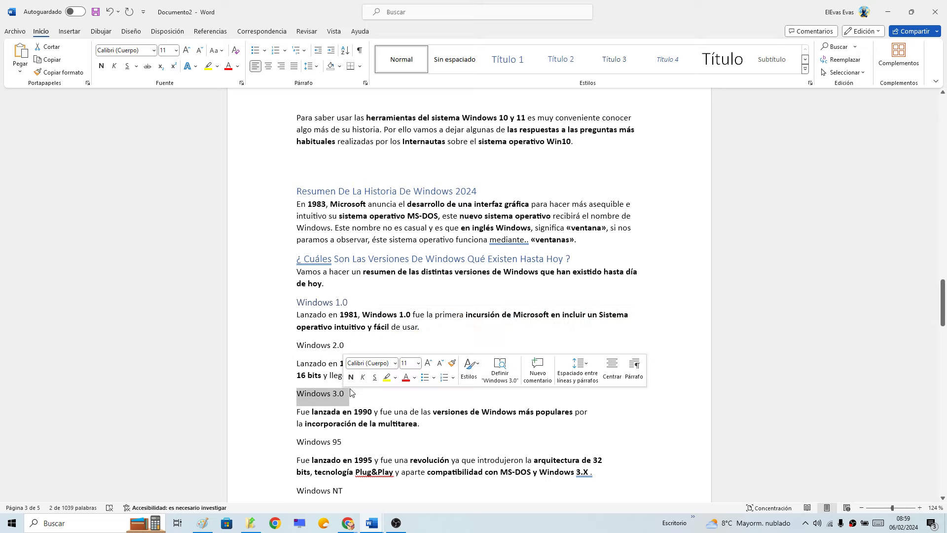
pyautogui.tripleClick(325, 347)
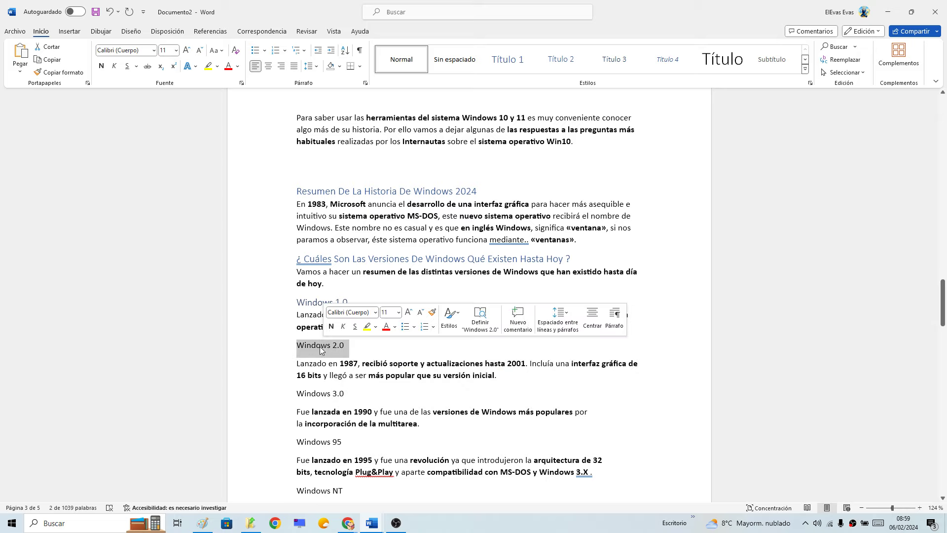
pyautogui.hotkey('ctrl', 'alt', '3')
pyautogui.tripleClick(340, 388)
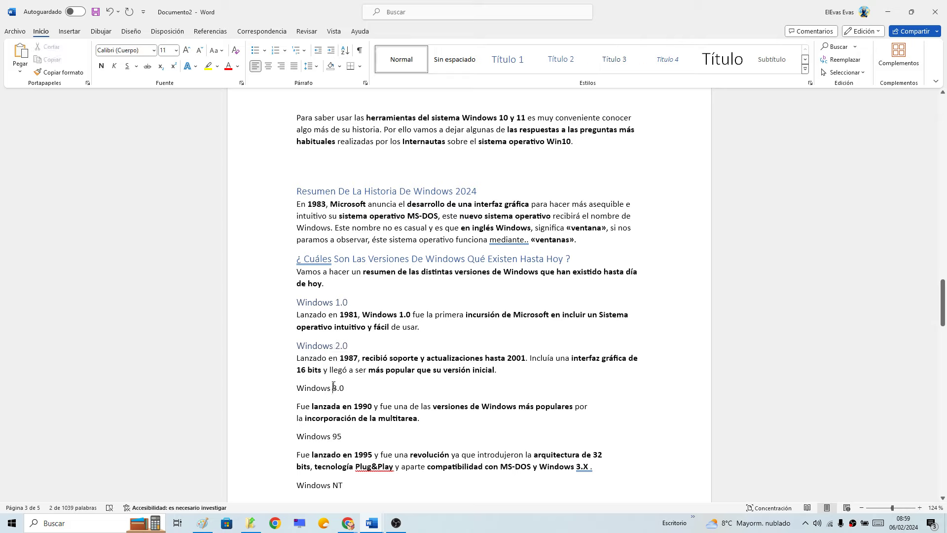
pyautogui.click(614, 59)
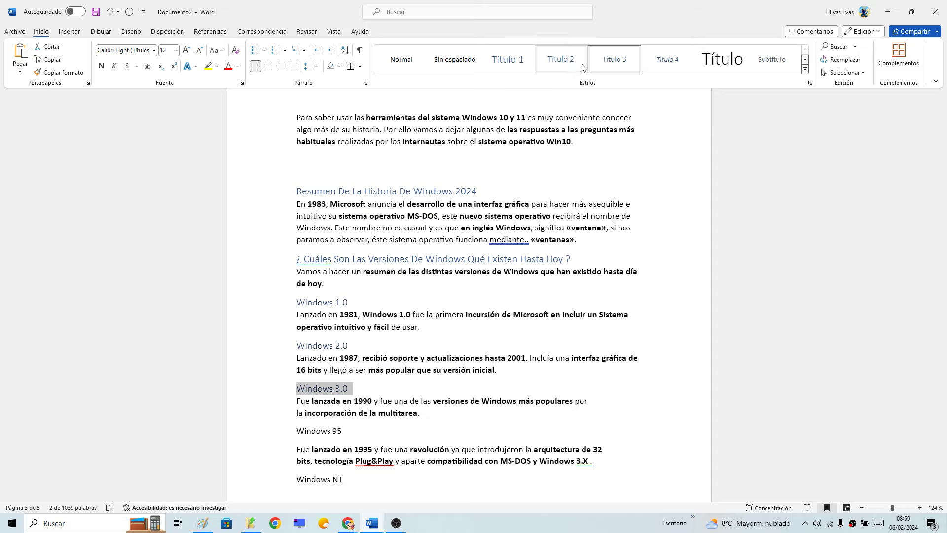
pyautogui.click(613, 67)
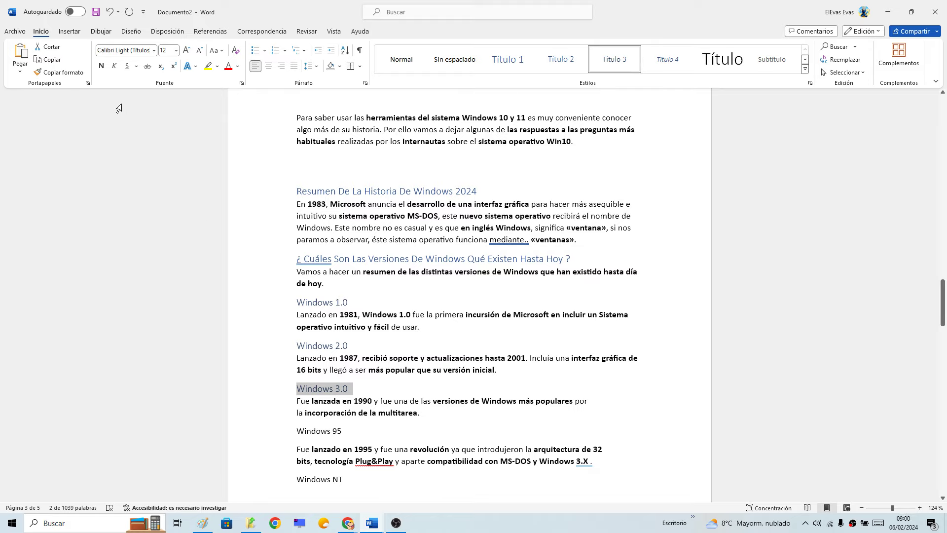
# Step: Format-paint the Título 3 style onto Windows 95, NT, 98, Millenium Edition, 2000 and XP
pyautogui.click(57, 74)
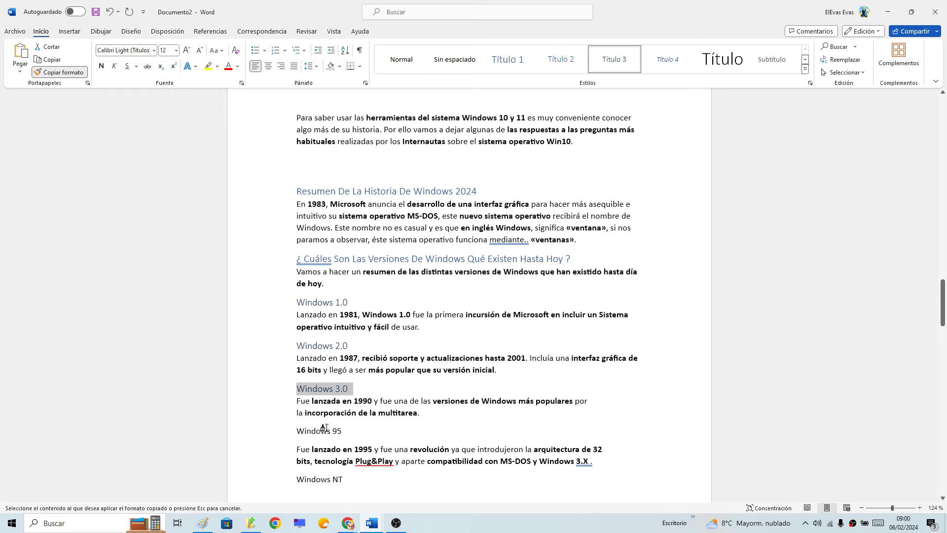
pyautogui.scroll(-1, 324, 428)
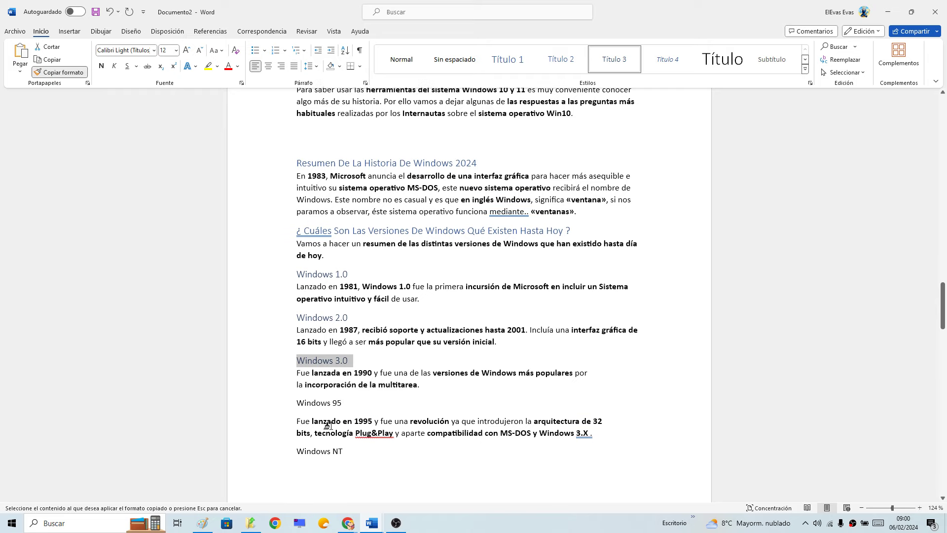
pyautogui.click(320, 400)
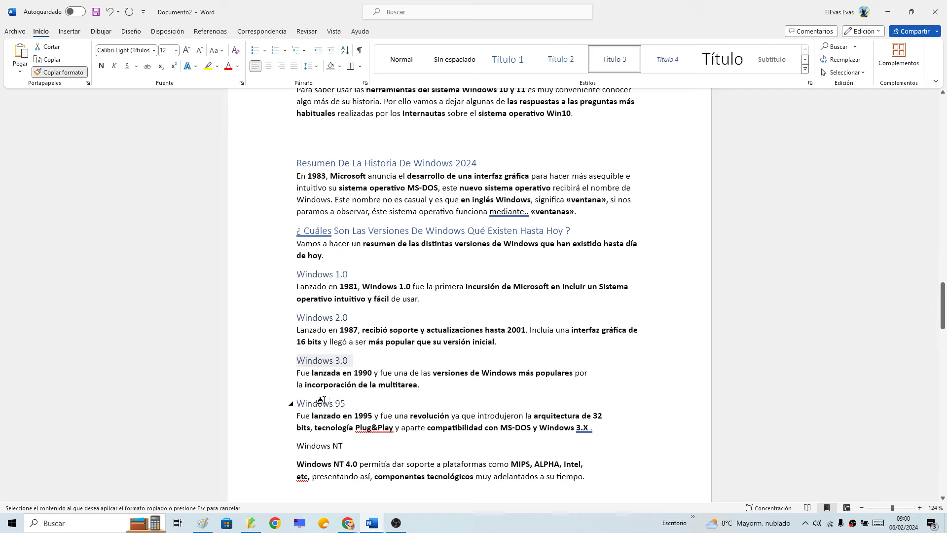
pyautogui.scroll(-2, 321, 399)
pyautogui.click(334, 390)
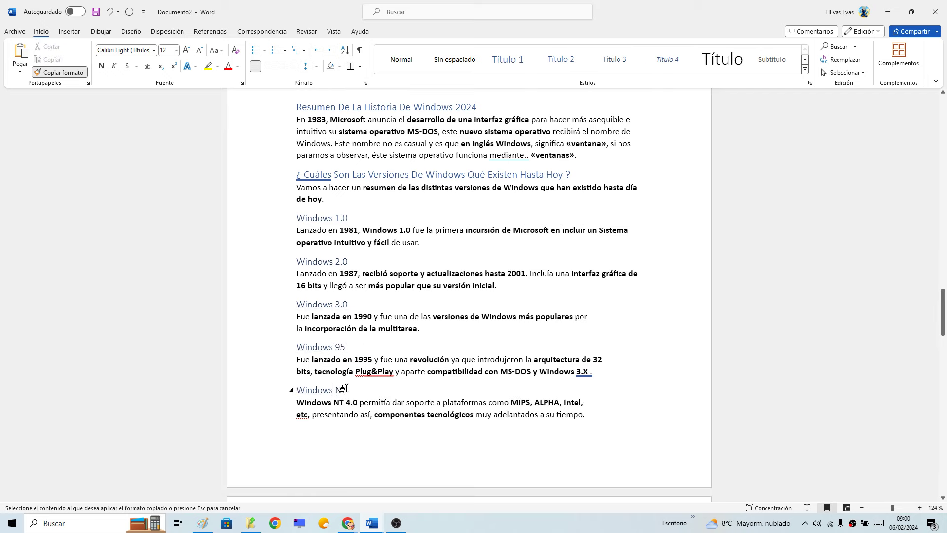
pyautogui.scroll(-4, 344, 388)
pyautogui.scroll(-3, 343, 388)
pyautogui.scroll(-1, 341, 345)
pyautogui.click(331, 307)
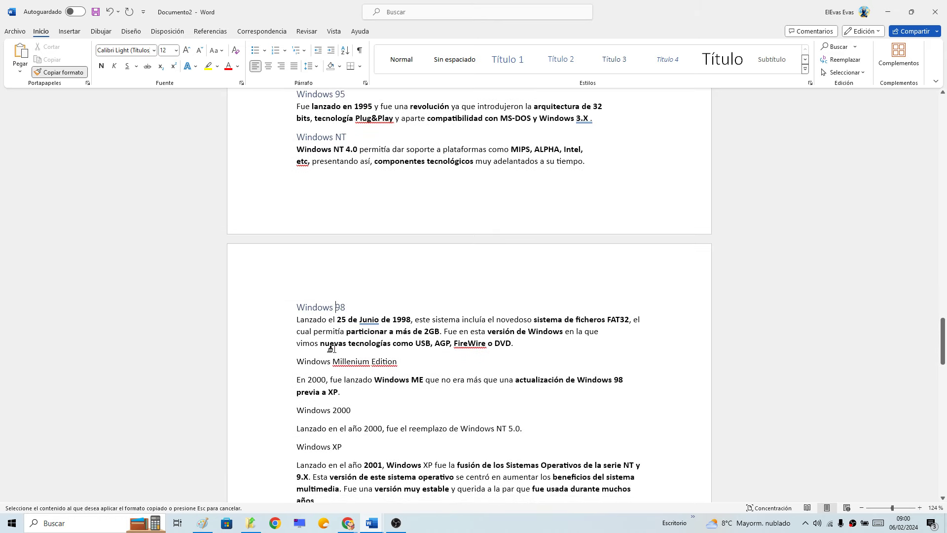
pyautogui.click(333, 362)
pyautogui.click(339, 405)
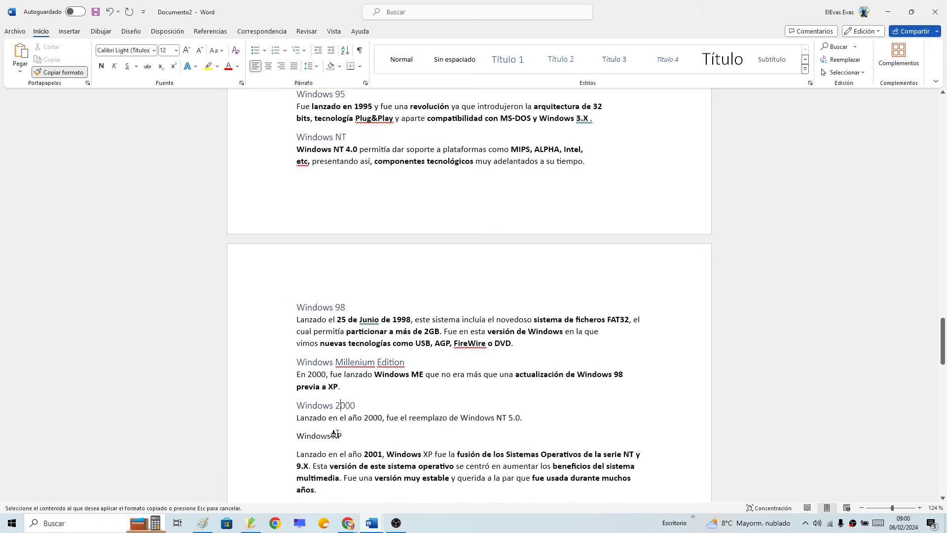
pyautogui.click(336, 434)
# Step: Format-paint the Título 3 style onto Windows Server 2008, Windows 7 and Windows 8
pyautogui.scroll(-2, 335, 434)
pyautogui.scroll(-2, 336, 434)
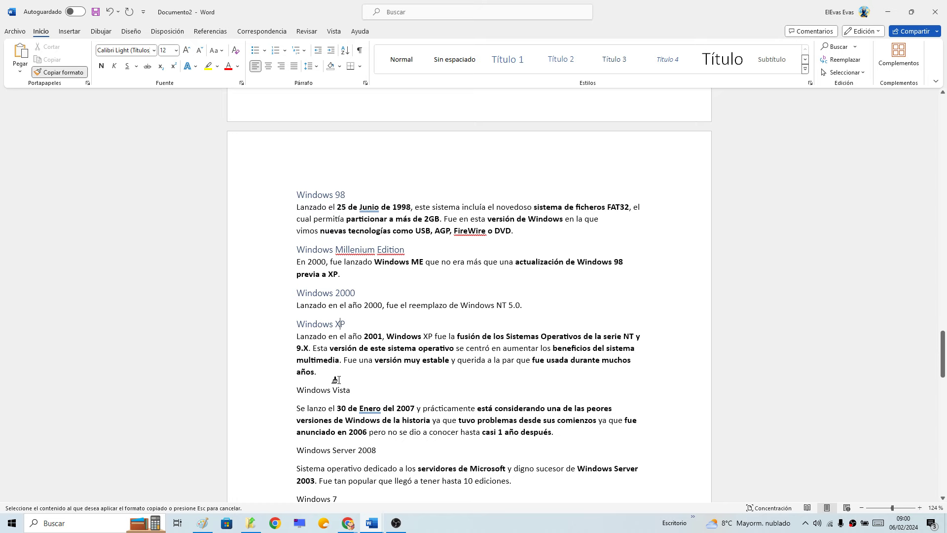
pyautogui.scroll(-1, 336, 380)
pyautogui.scroll(-2, 336, 380)
pyautogui.click(353, 365)
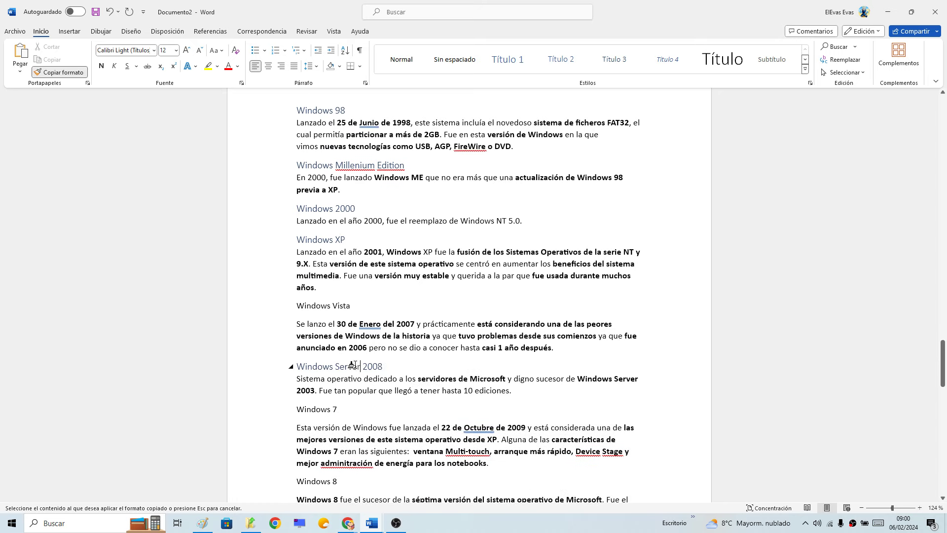
pyautogui.scroll(-1, 348, 389)
pyautogui.scroll(-1, 348, 389)
pyautogui.click(333, 349)
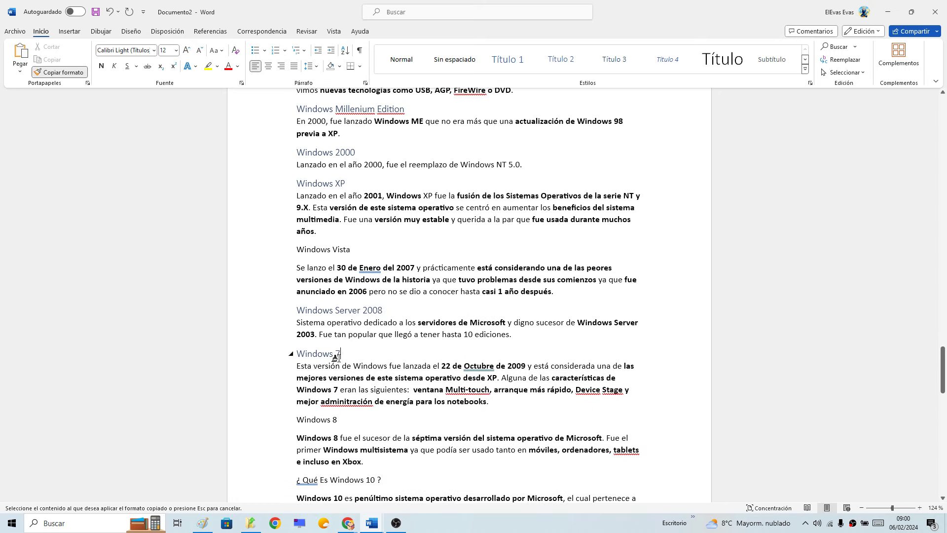
pyautogui.click(334, 416)
# Step: Make Windows 8 Título 2 and paint it onto the three Windows 10/11 question lines
pyautogui.scroll(-2, 339, 365)
pyautogui.scroll(-2, 348, 360)
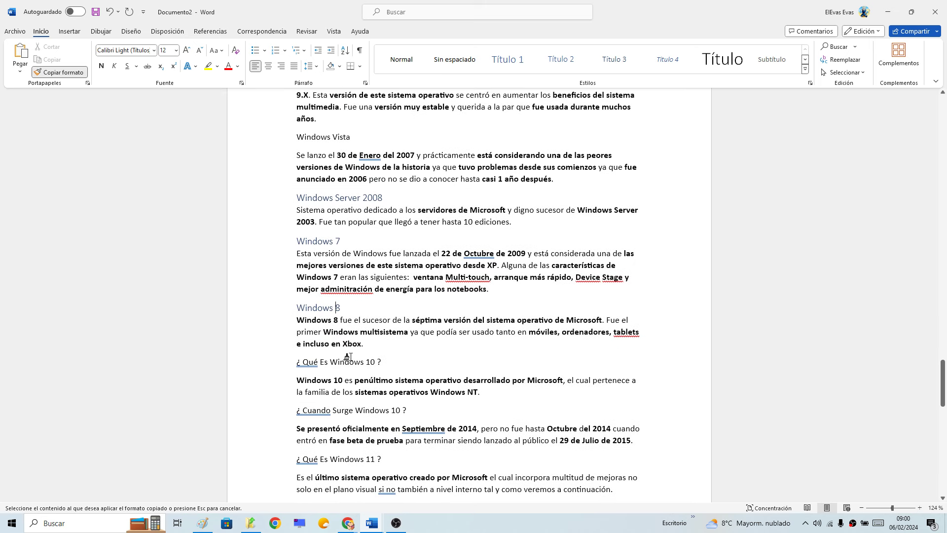
pyautogui.scroll(-2, 348, 356)
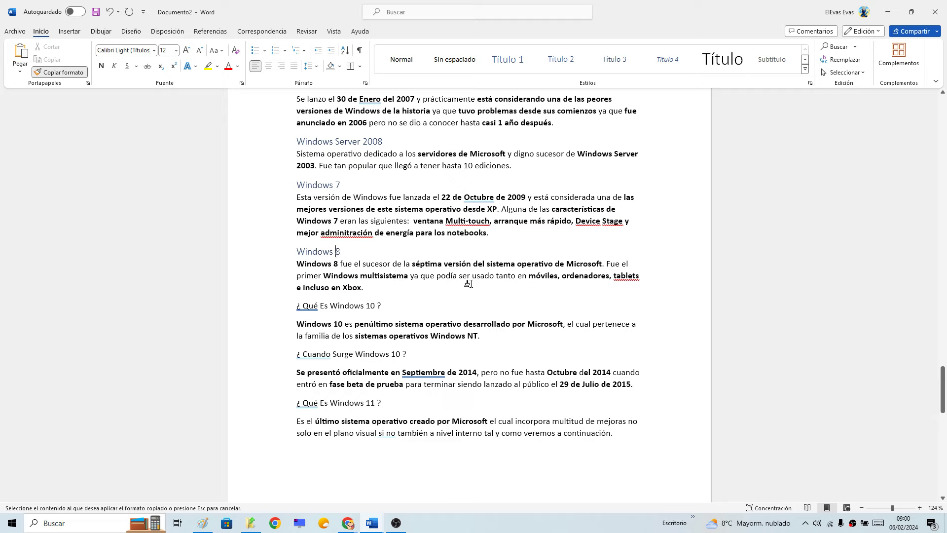
pyautogui.click(561, 60)
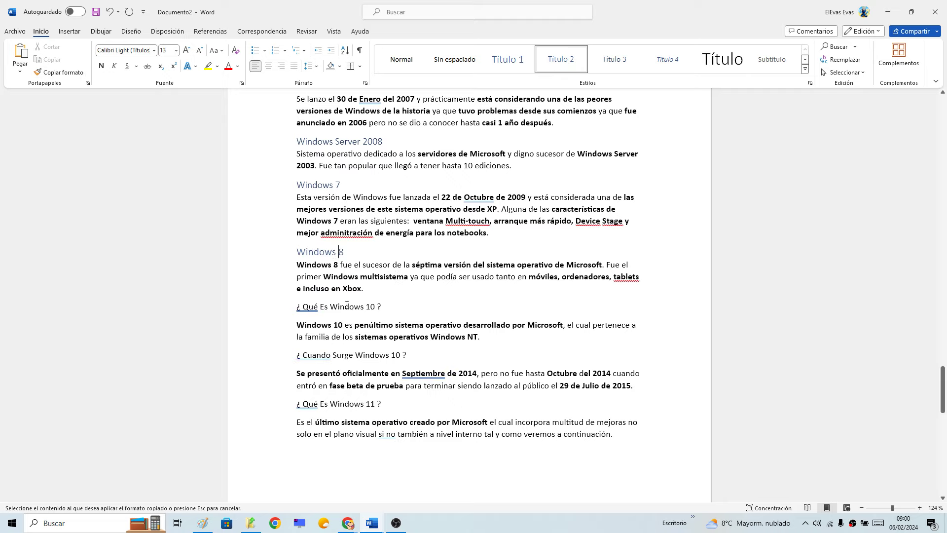
pyautogui.moveTo(347, 306); pyautogui.dragTo(296, 306)
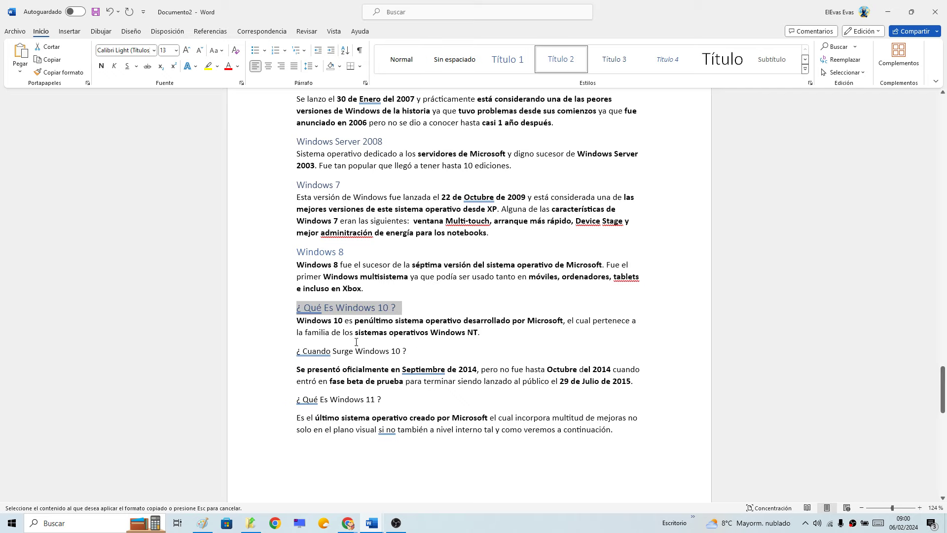
pyautogui.moveTo(358, 351); pyautogui.dragTo(296, 351)
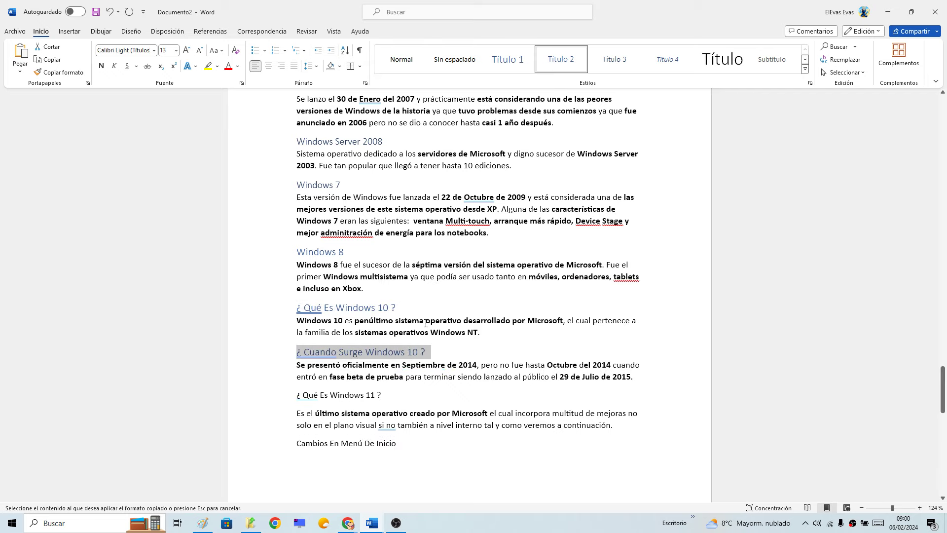
pyautogui.moveTo(348, 393); pyautogui.dragTo(296, 394)
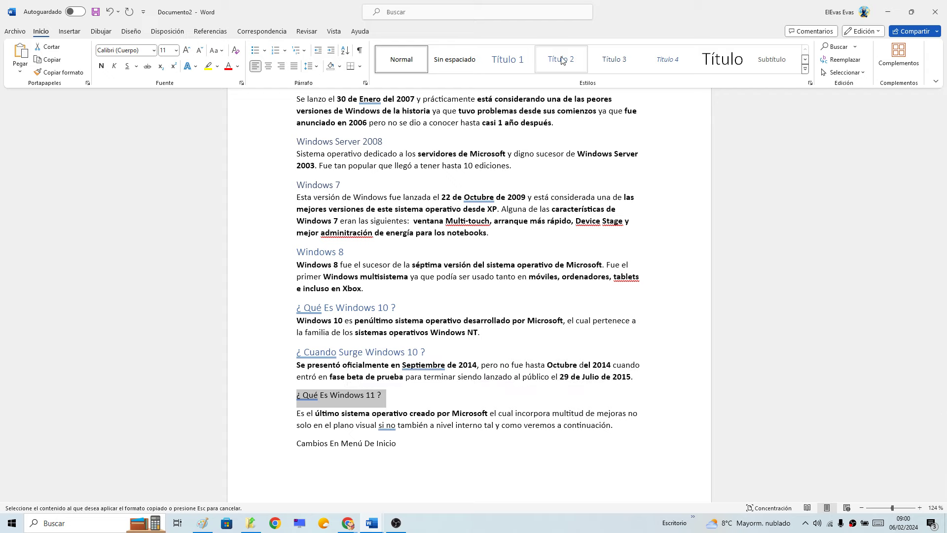
pyautogui.moveTo(941, 381); pyautogui.dragTo(891, 96)
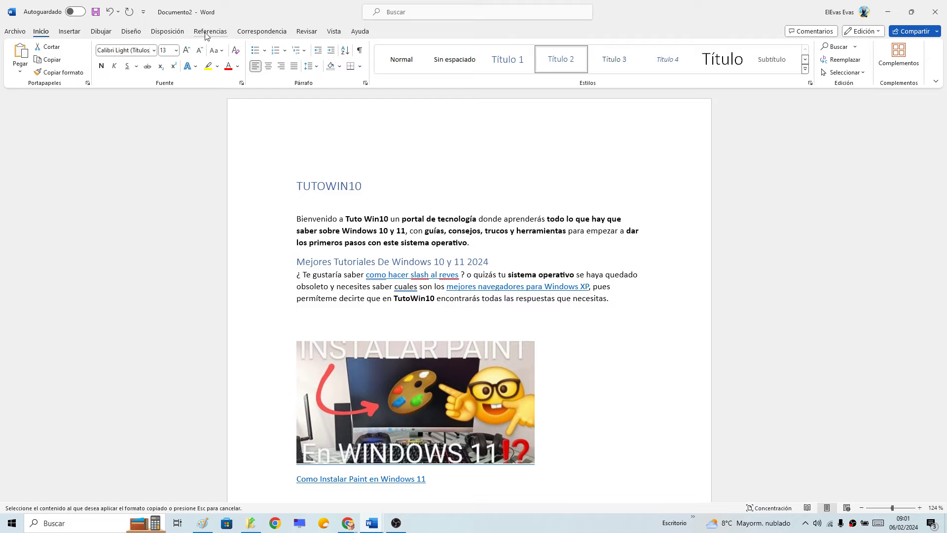
# Step: Add a blank line above TUTOWIN10 and show the Referencias table of contents layouts
pyautogui.moveTo(329, 186)
pyautogui.click(296, 184)
pyautogui.press('Return')
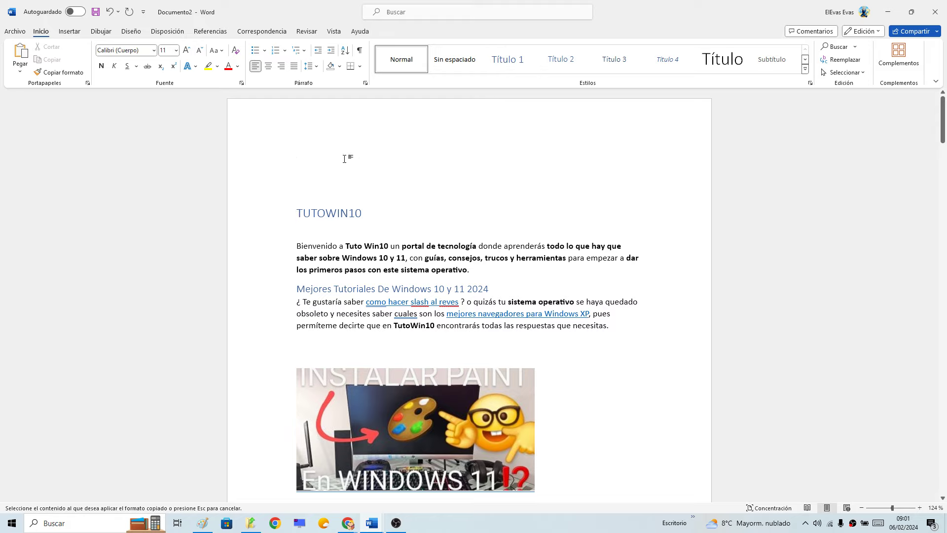
pyautogui.click(212, 32)
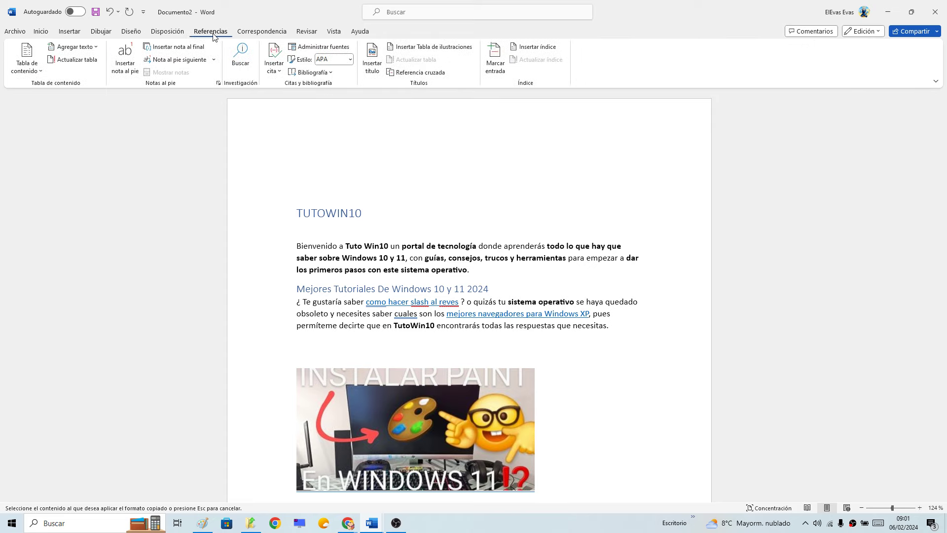
pyautogui.click(26, 51)
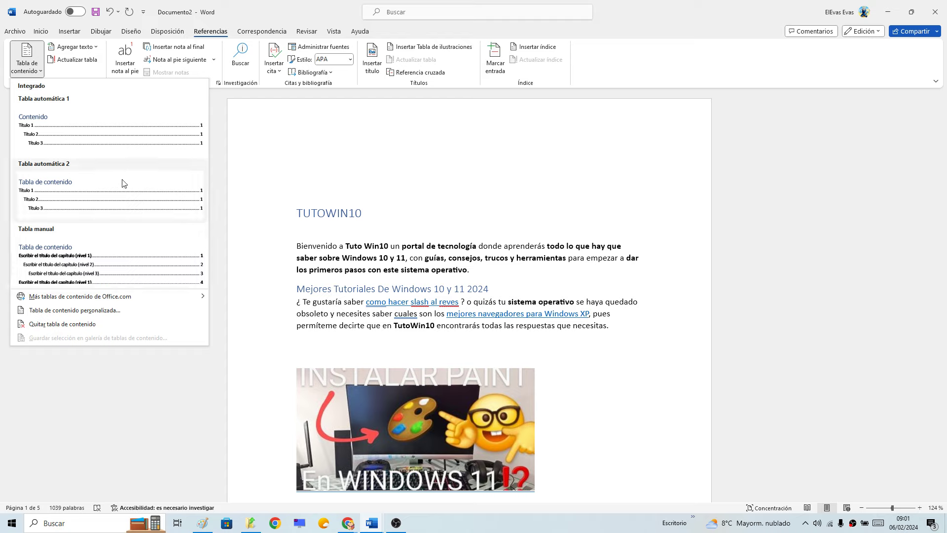
# Step: Insert the first automatic table of contents layout and scroll through the document
pyautogui.click(62, 138)
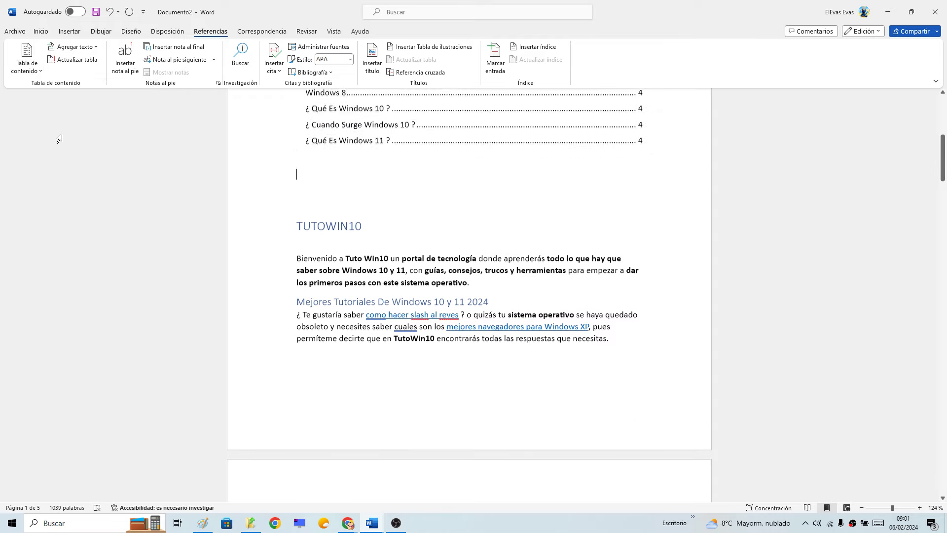
pyautogui.moveTo(942, 153); pyautogui.dragTo(943, 116)
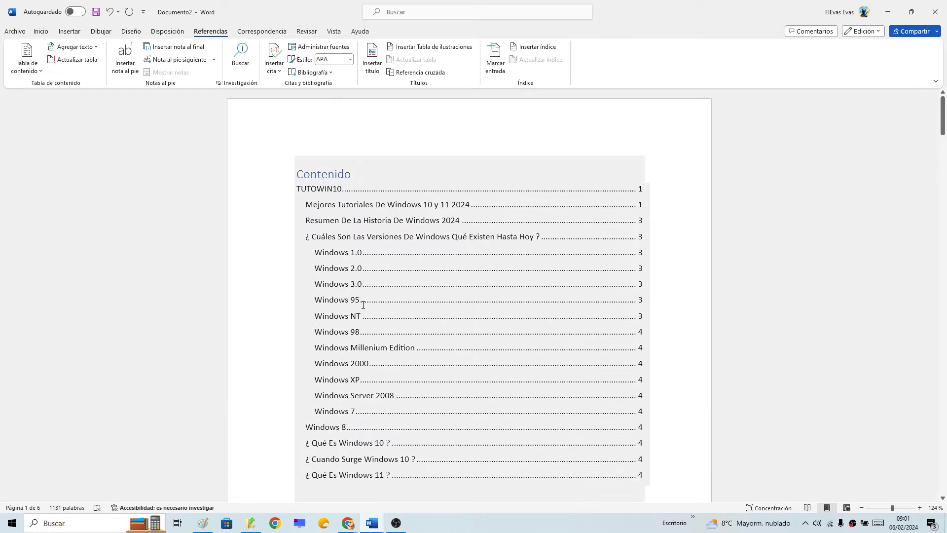
pyautogui.scroll(-3, 457, 316)
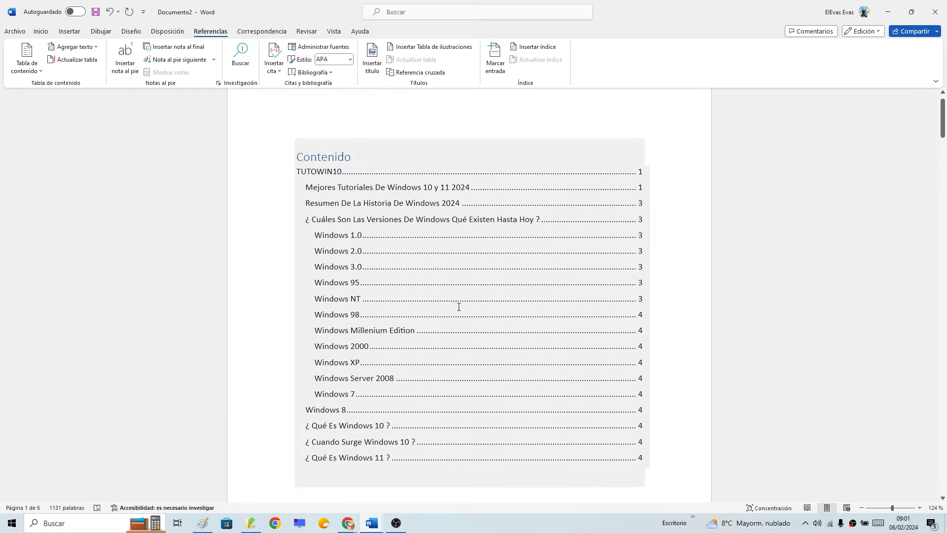
pyautogui.scroll(2, 486, 233)
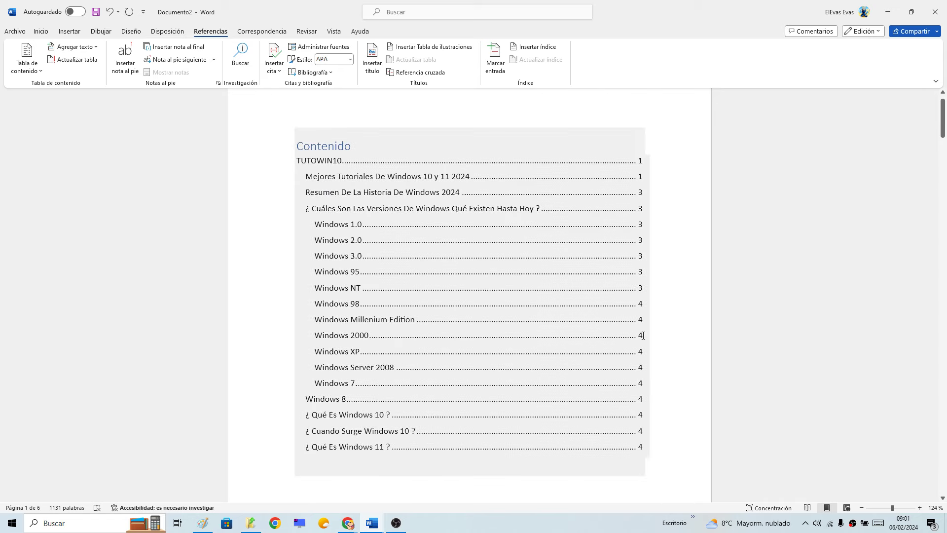
pyautogui.moveTo(943, 128)
pyautogui.mouseDown()
pyautogui.moveTo(944, 379)
pyautogui.moveTo(944, 359)
pyautogui.mouseUp()
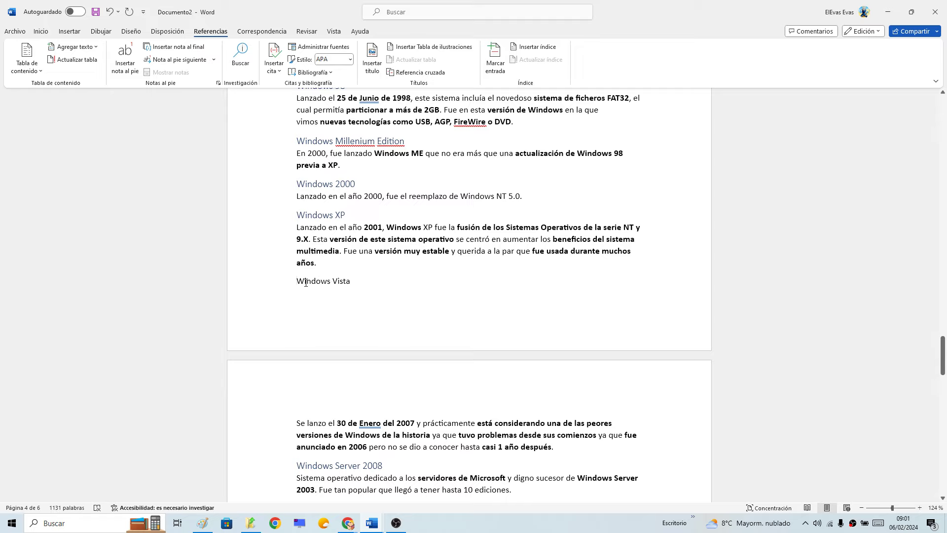
# Step: Apply the Título 3 style to the 'Windows Vista' line from the Inicio tab
pyautogui.moveTo(306, 283); pyautogui.dragTo(352, 288)
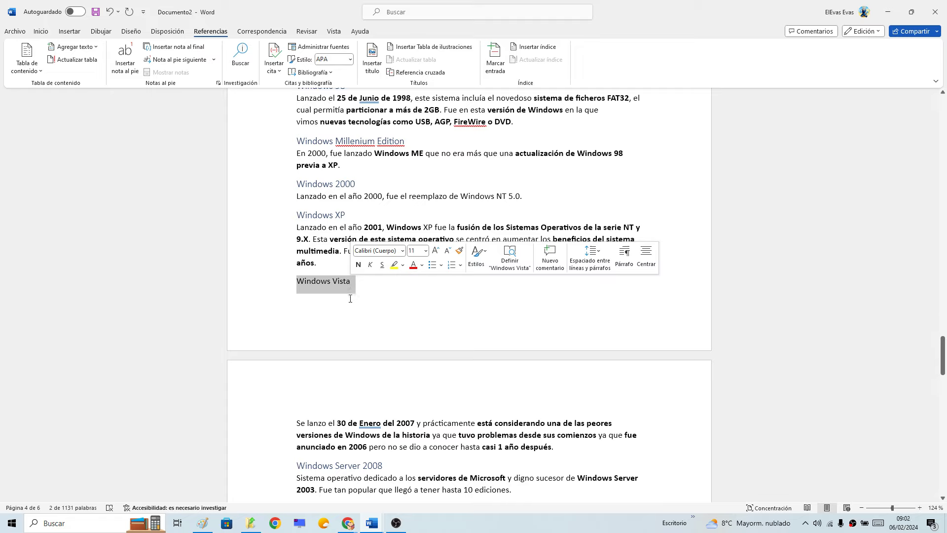
pyautogui.click(41, 31)
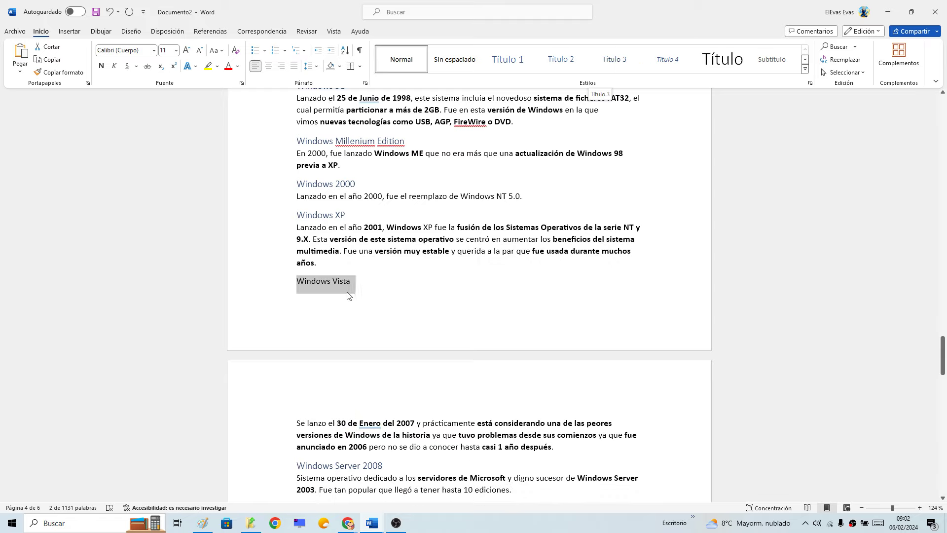
pyautogui.click(614, 62)
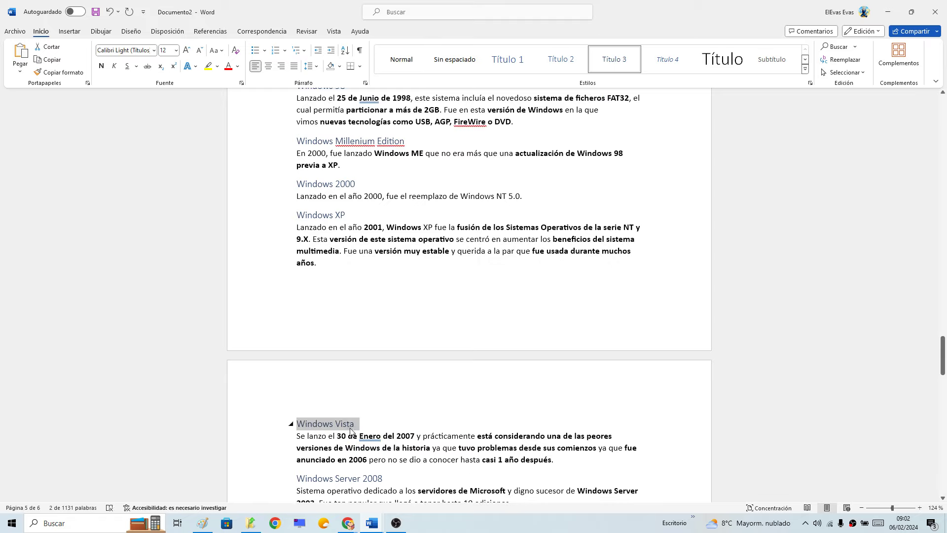
pyautogui.moveTo(942, 355); pyautogui.dragTo(943, 121)
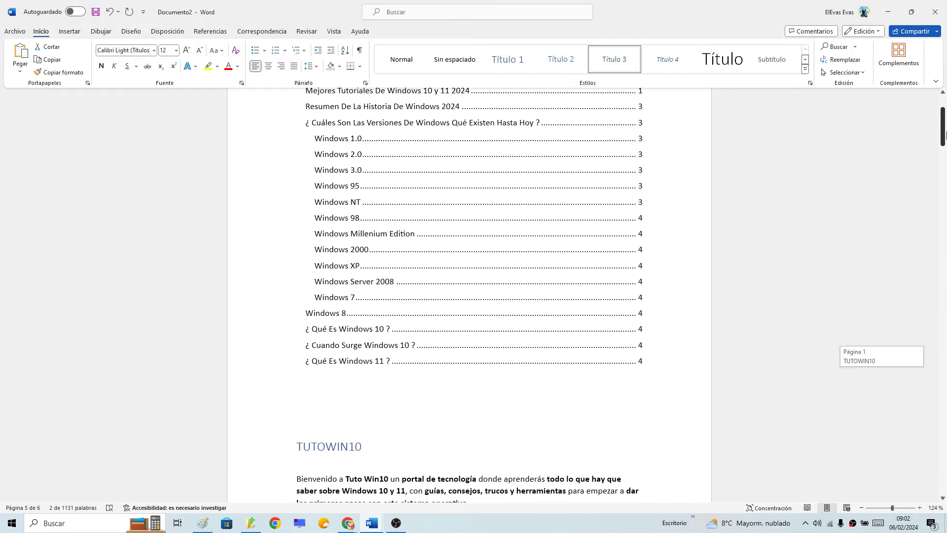
# Step: Update the entire table of contents so it lists Windows Vista on page 5
pyautogui.scroll(-1, 473, 350)
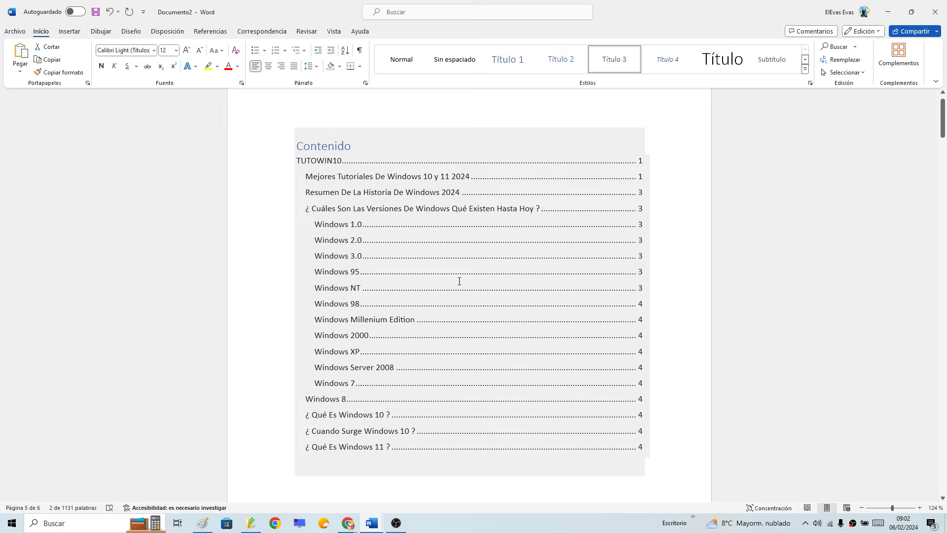
pyautogui.rightClick(450, 208)
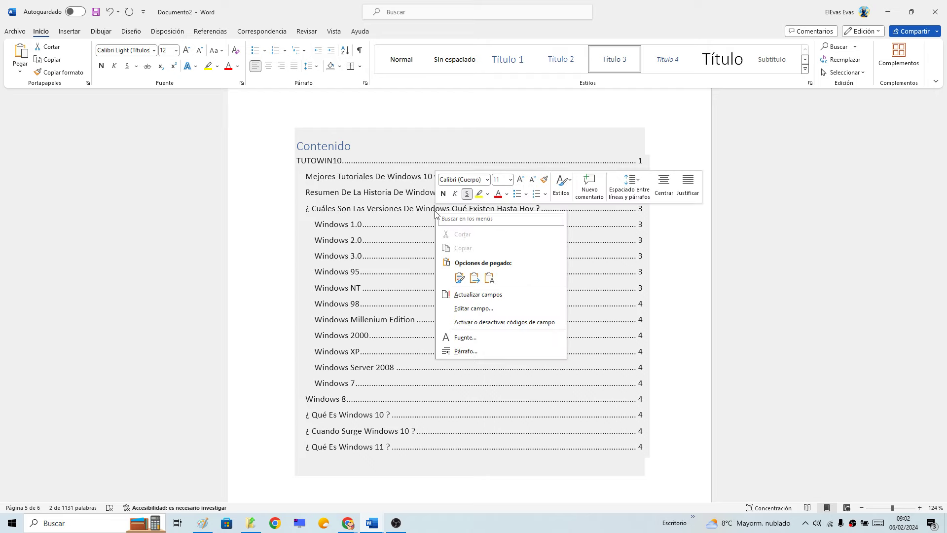
pyautogui.click(417, 192)
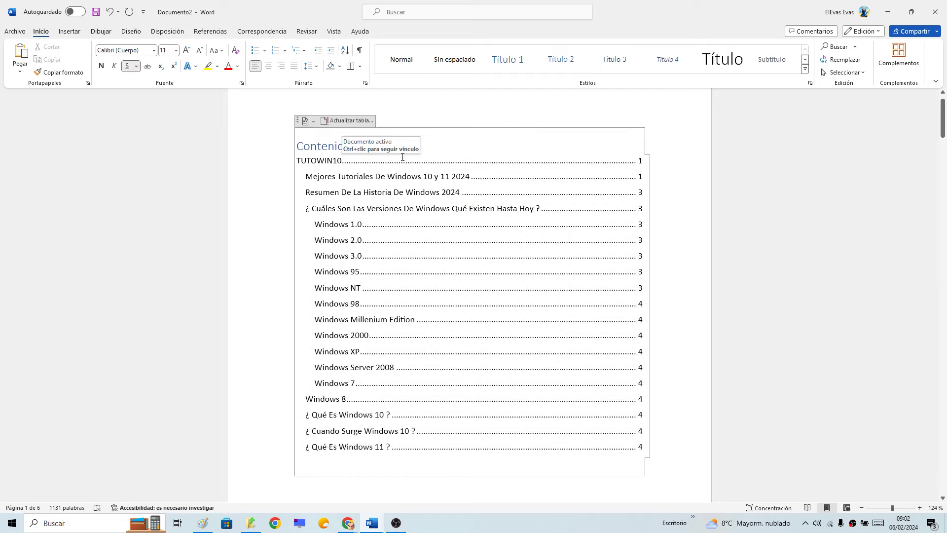
pyautogui.rightClick(407, 168)
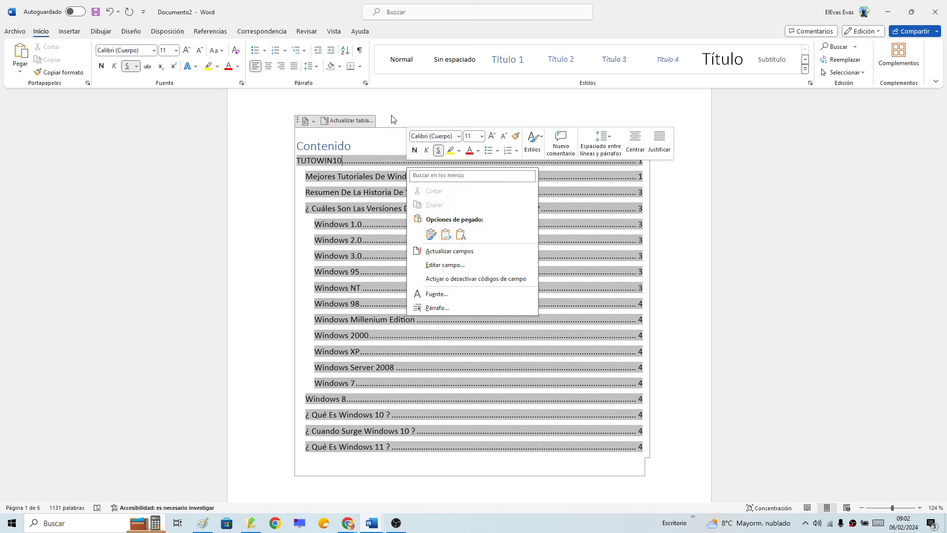
pyautogui.click(411, 163)
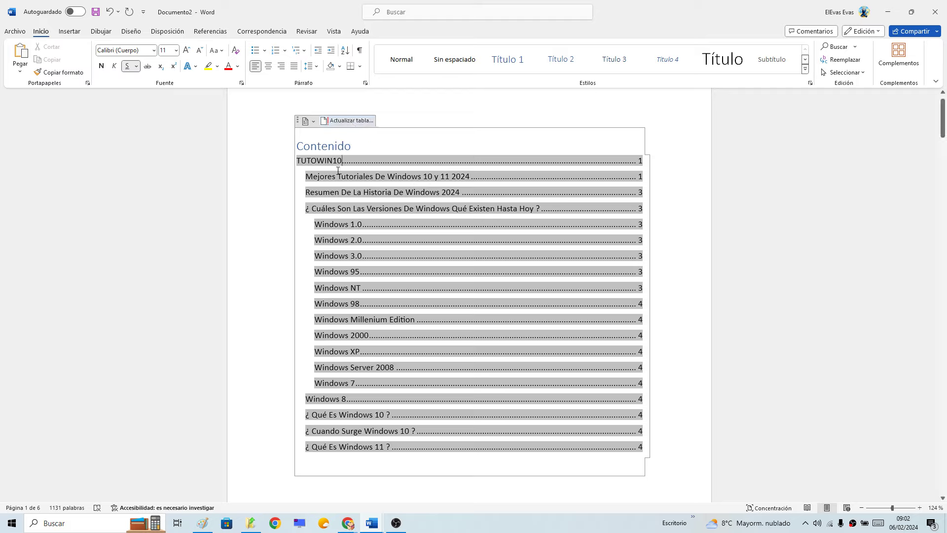
pyautogui.click(348, 121)
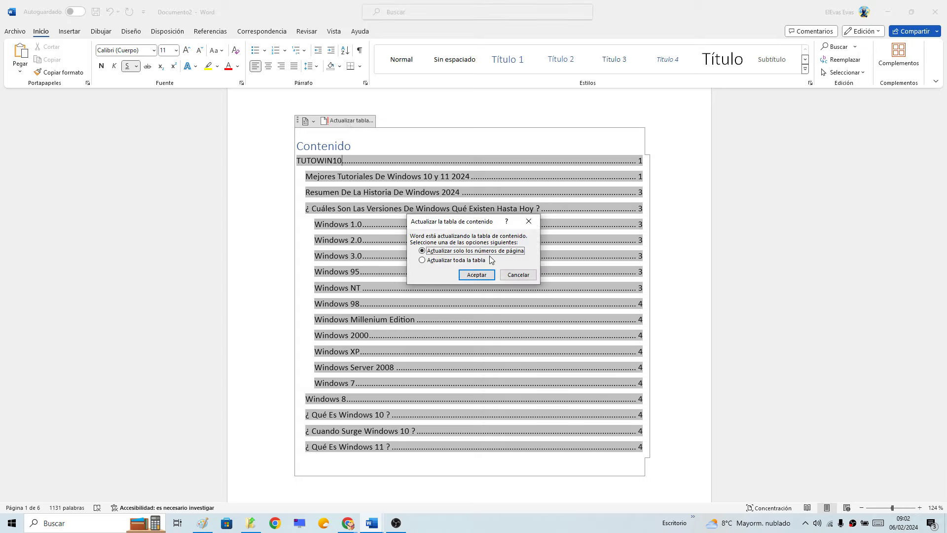
pyautogui.click(436, 261)
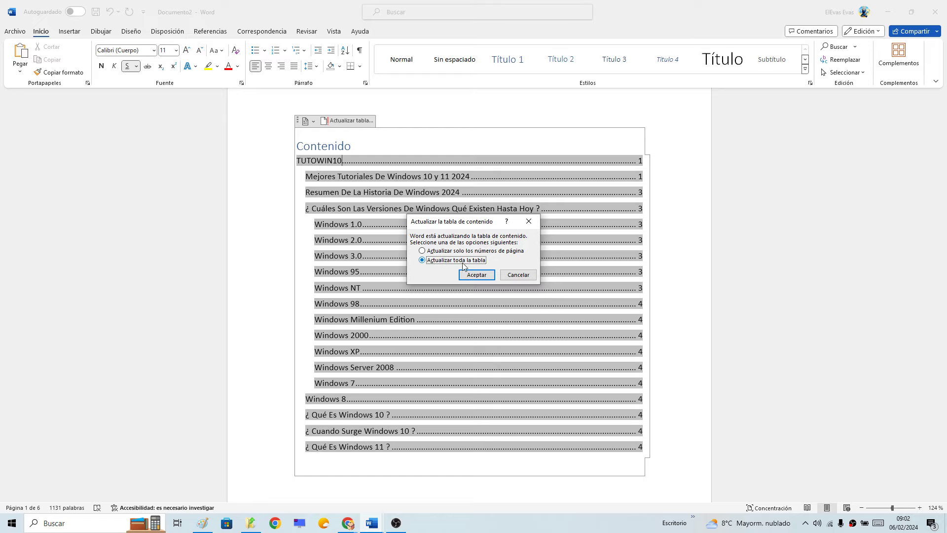
pyautogui.click(477, 275)
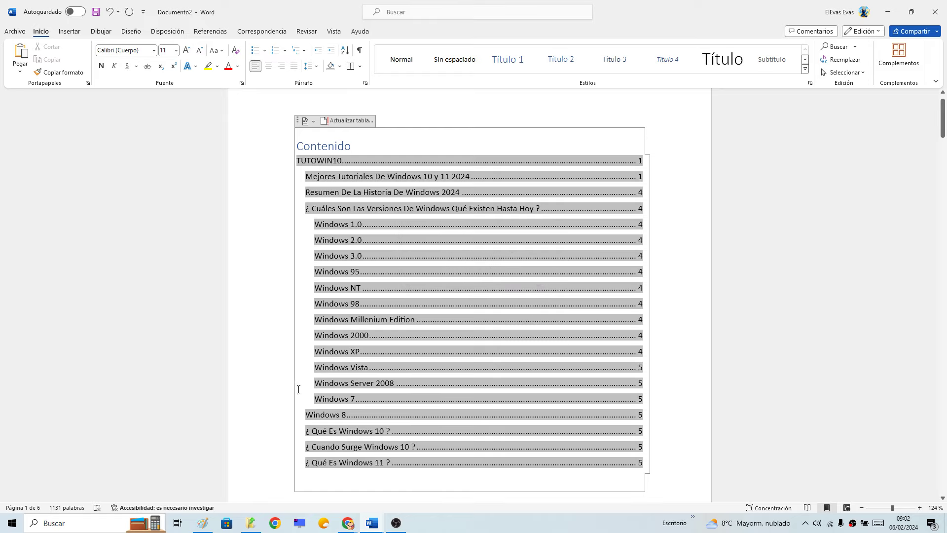
pyautogui.click(348, 382)
pyautogui.moveTo(942, 125); pyautogui.dragTo(945, 118)
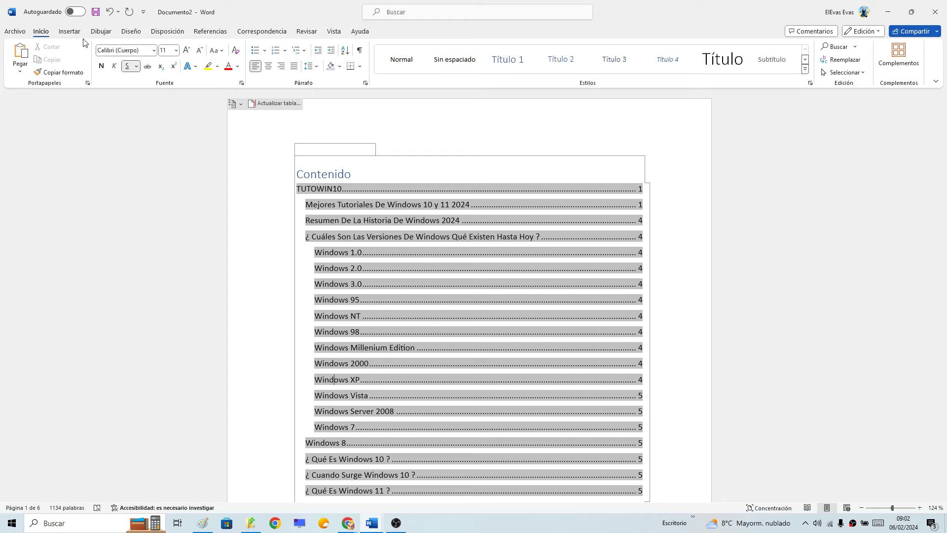
# Step: Browse the ribbon tabs from Insertar through Revisar
pyautogui.click(67, 32)
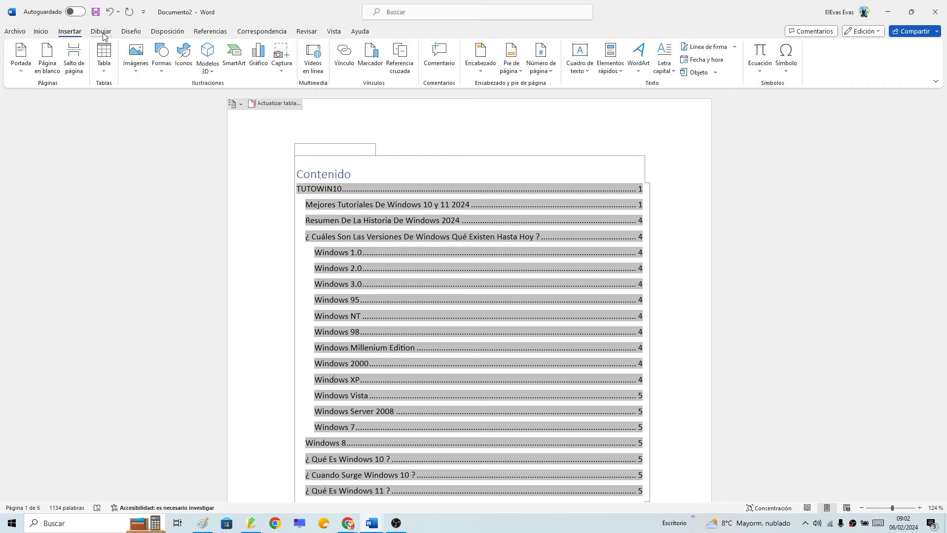
pyautogui.click(101, 32)
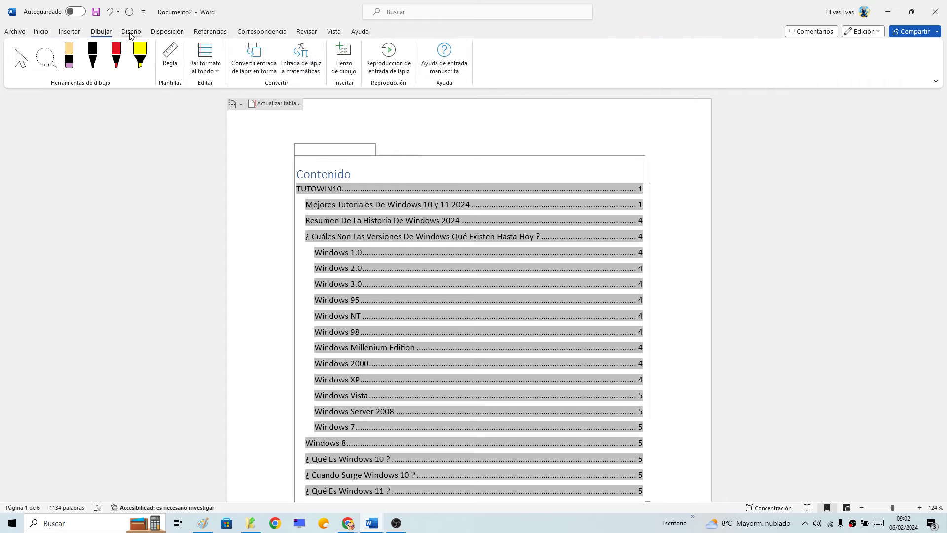
pyautogui.click(130, 33)
pyautogui.click(170, 33)
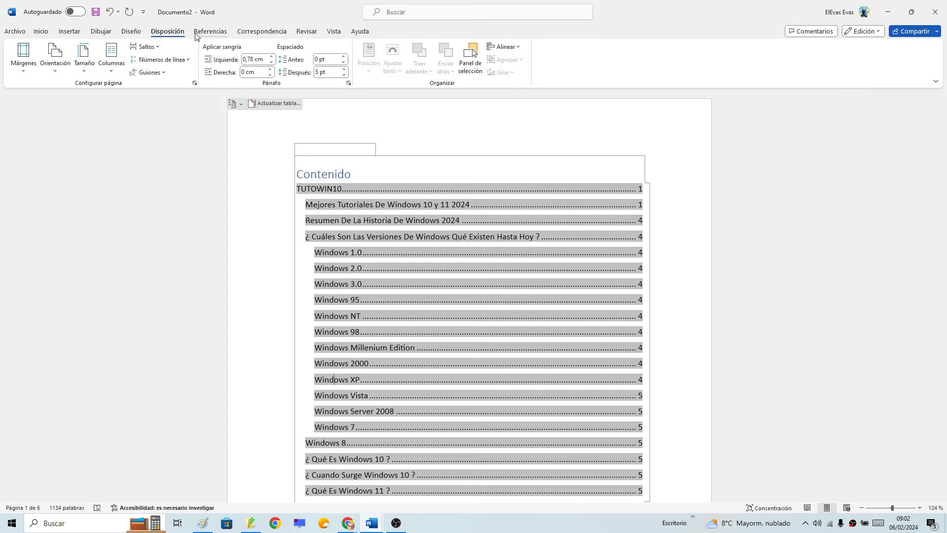
pyautogui.click(210, 33)
pyautogui.click(243, 34)
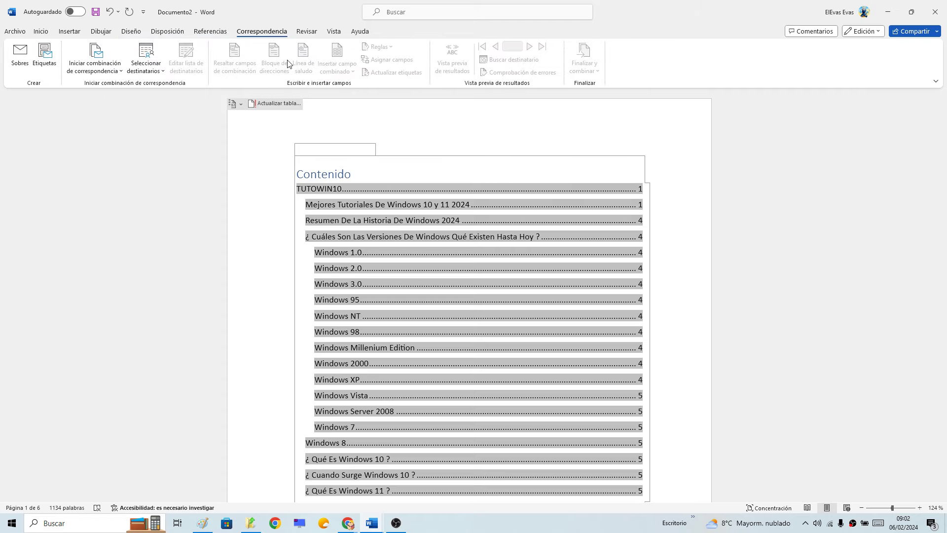
pyautogui.click(307, 33)
# Step: Try En paralelo page movement on the Vista tab, then return to Vertical
pyautogui.click(336, 32)
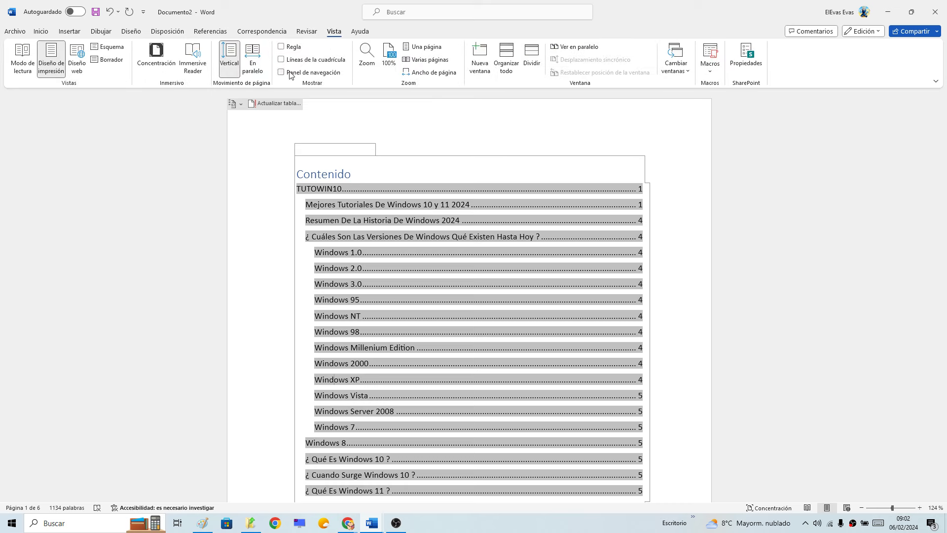
pyautogui.click(253, 58)
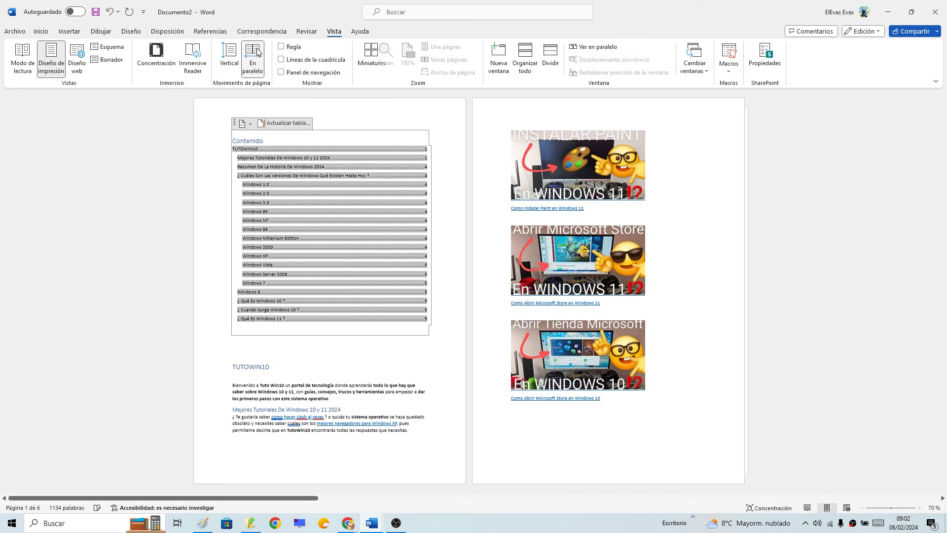
pyautogui.click(356, 353)
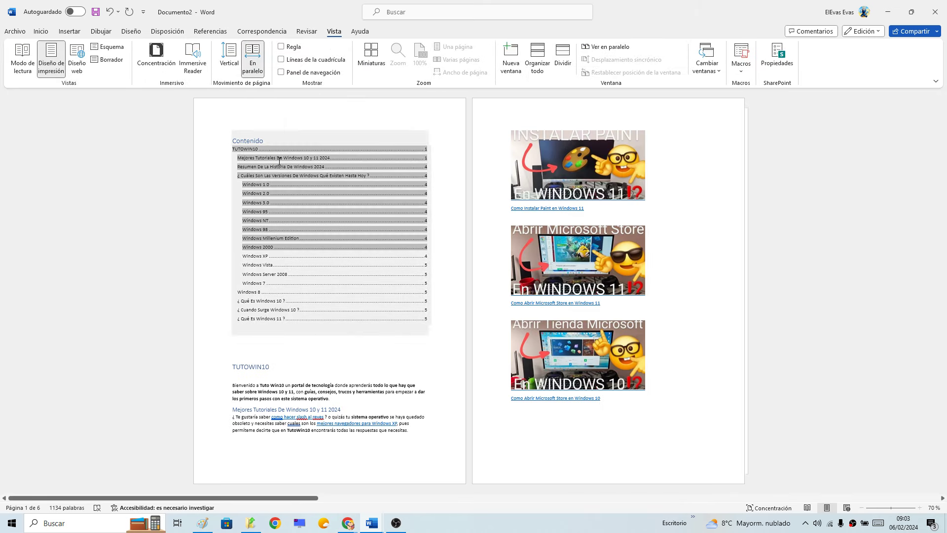
pyautogui.click(261, 158)
pyautogui.click(228, 58)
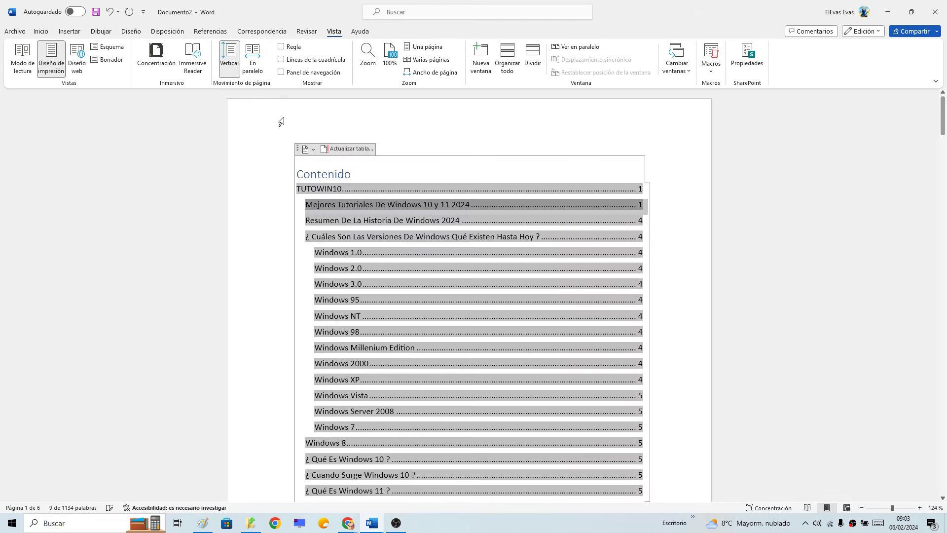
pyautogui.click(668, 196)
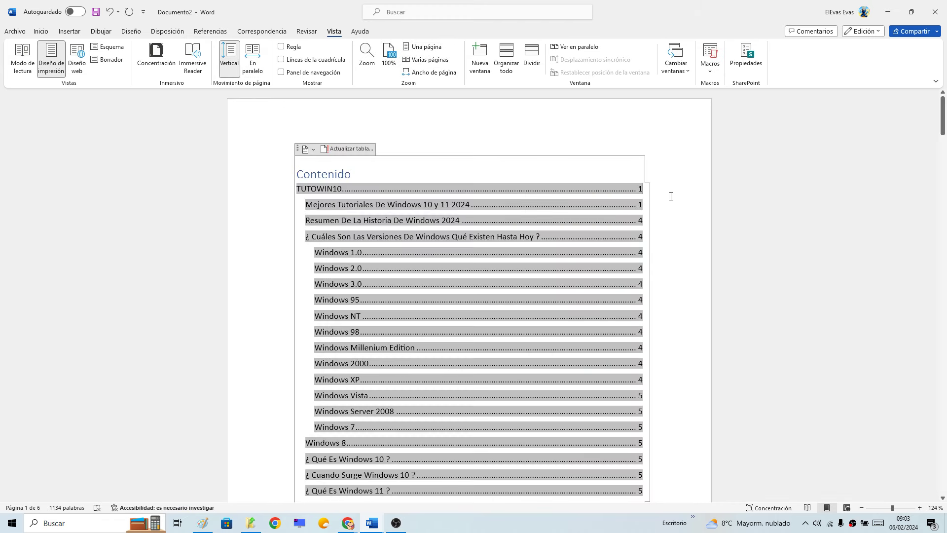
# Step: Switch the pages back to En paralelo, showing the contents page beside the pictures page
pyautogui.scroll(-1, 718, 276)
pyautogui.scroll(-5, 624, 271)
pyautogui.scroll(-1, 390, 229)
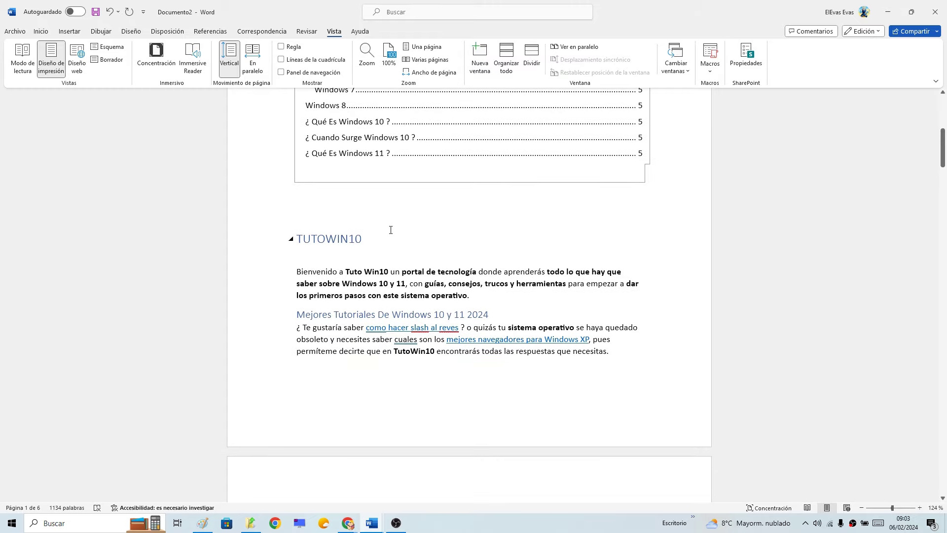
pyautogui.scroll(4, 440, 255)
pyautogui.scroll(2, 440, 256)
pyautogui.scroll(-5, 444, 260)
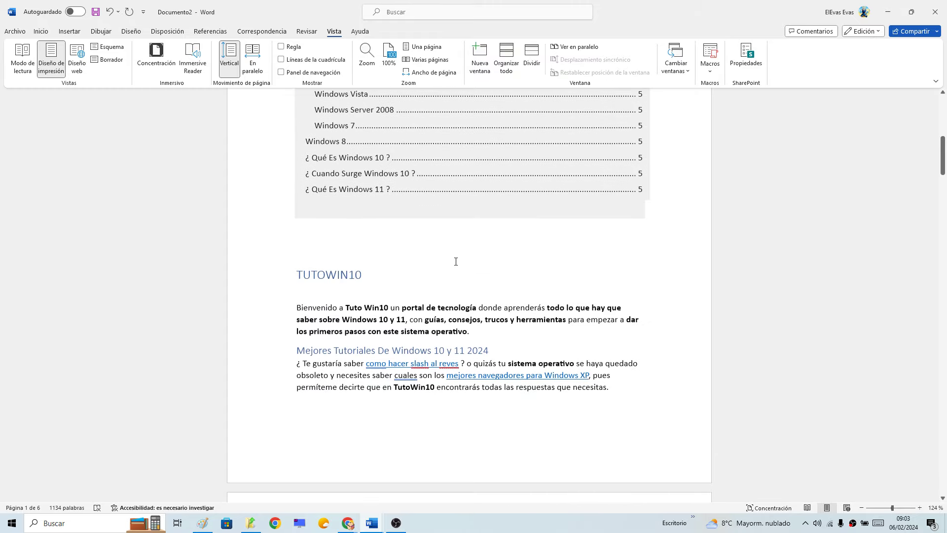
pyautogui.scroll(-2, 513, 260)
pyautogui.click(253, 58)
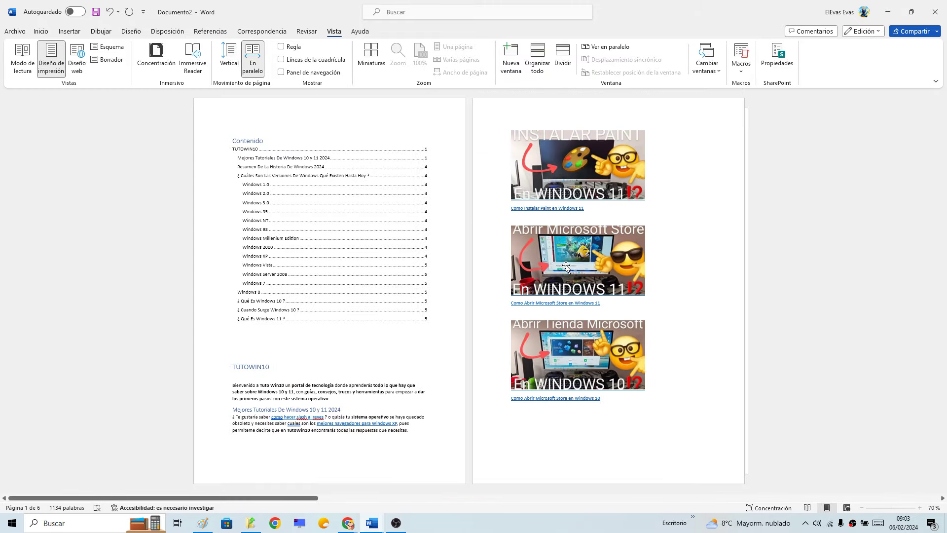
pyautogui.scroll(-2, 568, 256)
pyautogui.scroll(-2, 595, 271)
pyautogui.scroll(4, 595, 270)
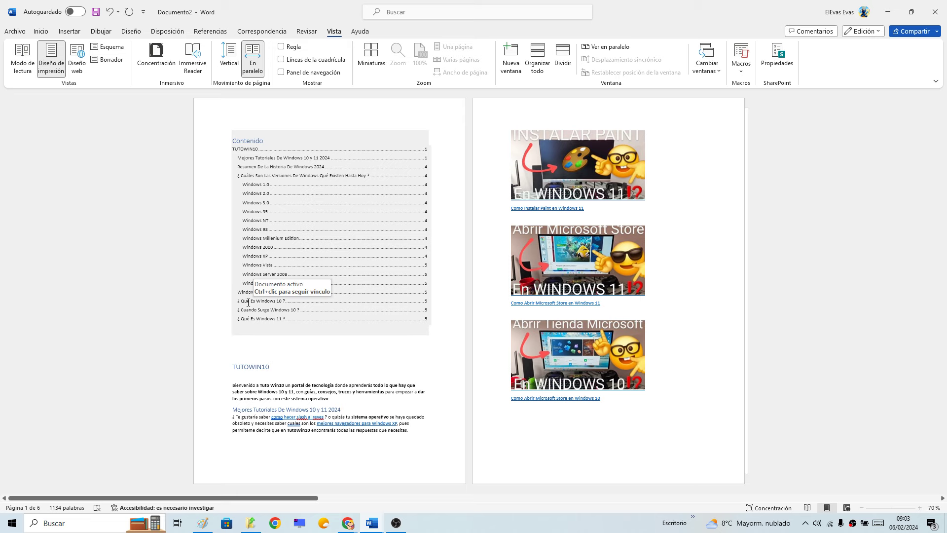
pyautogui.moveTo(241, 296); pyautogui.dragTo(427, 318)
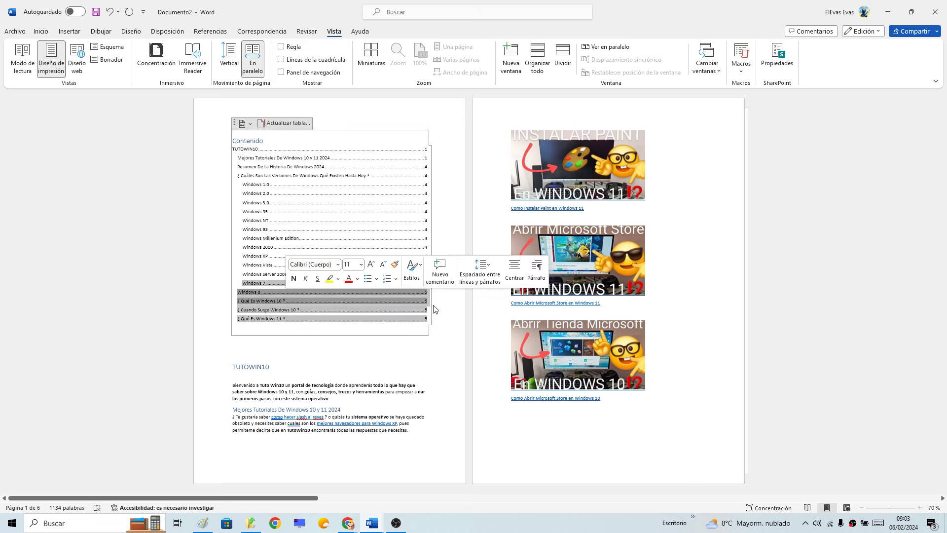
pyautogui.click(697, 359)
pyautogui.scroll(-2, 691, 340)
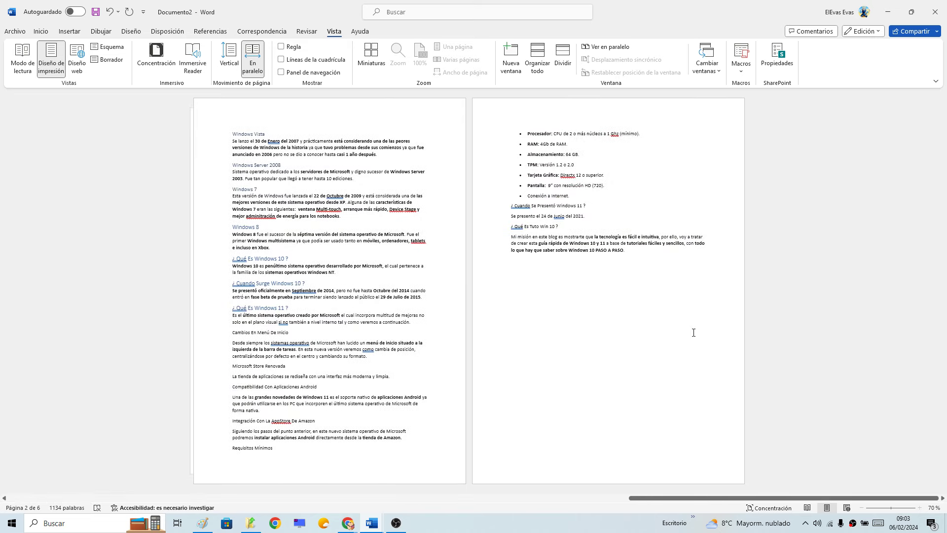
pyautogui.scroll(3, 694, 332)
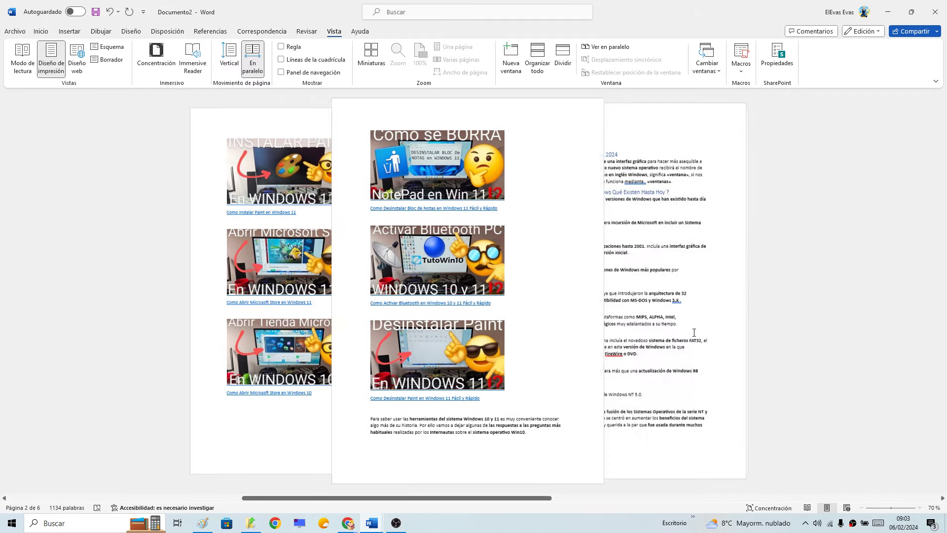
pyautogui.scroll(-1, 693, 333)
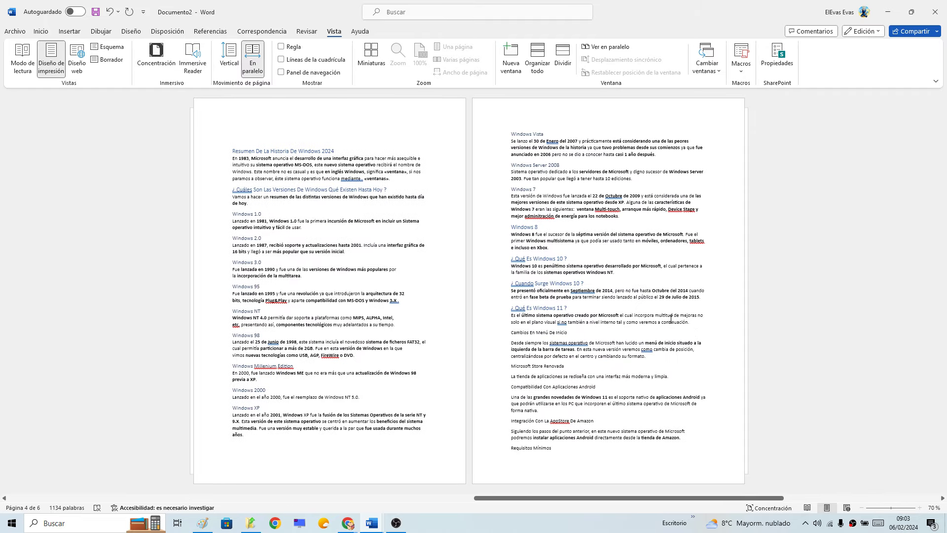
pyautogui.tripleClick(534, 260)
pyautogui.scroll(-1, 631, 323)
pyautogui.scroll(3, 631, 324)
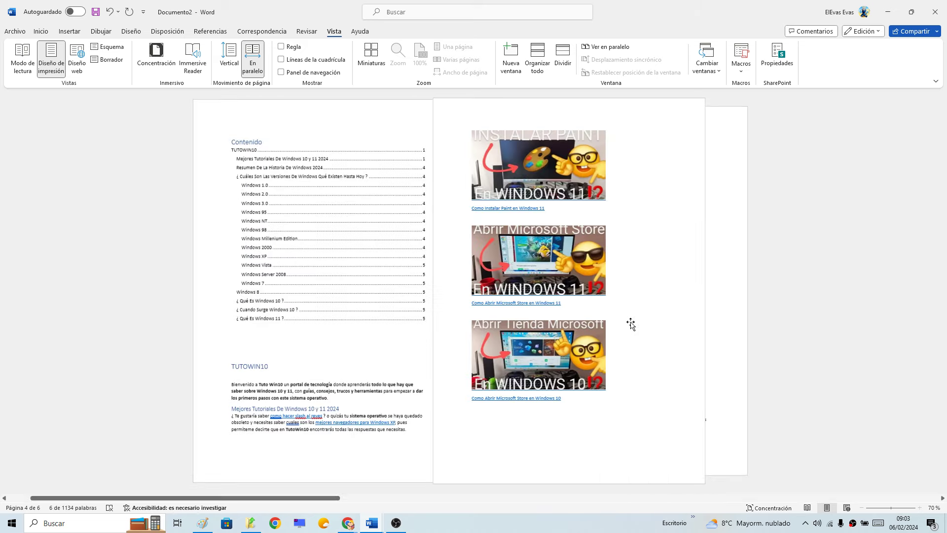